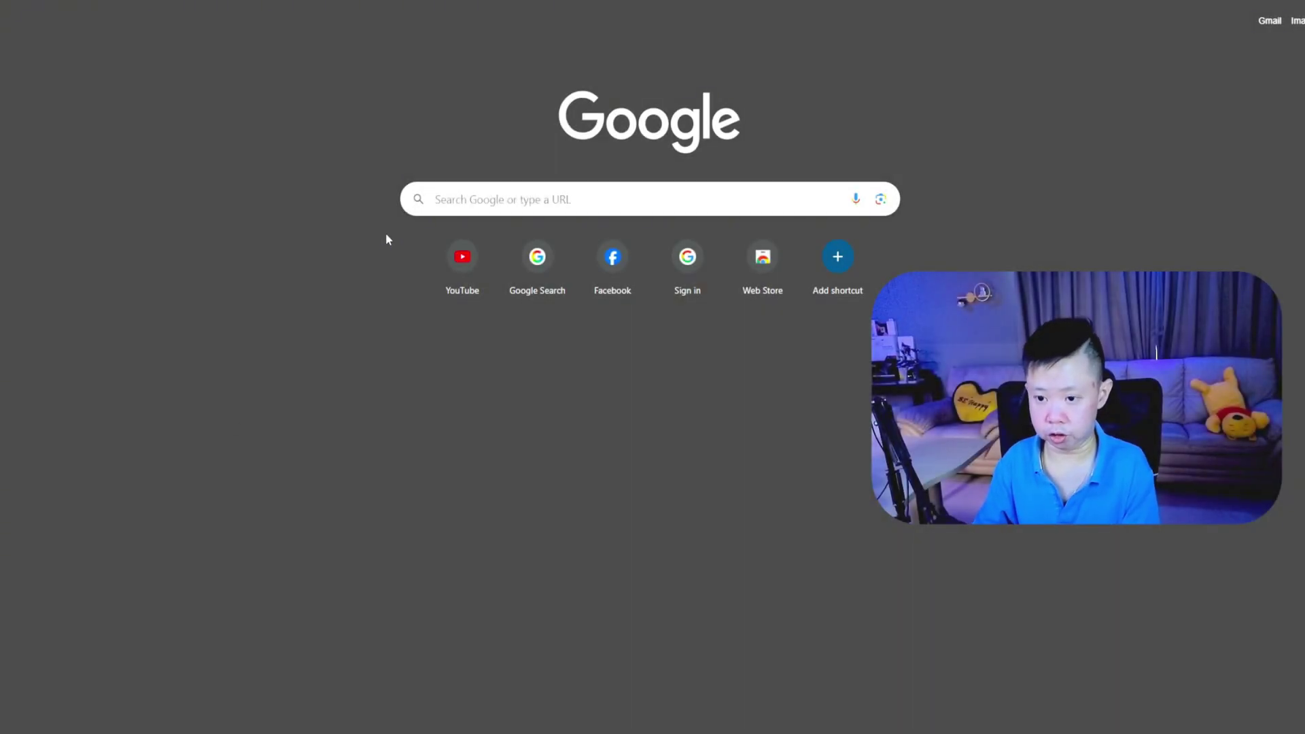
- Search Google for 'tik' and open the TikFinity desktop app page
left_click(461, 198)
type("tik")
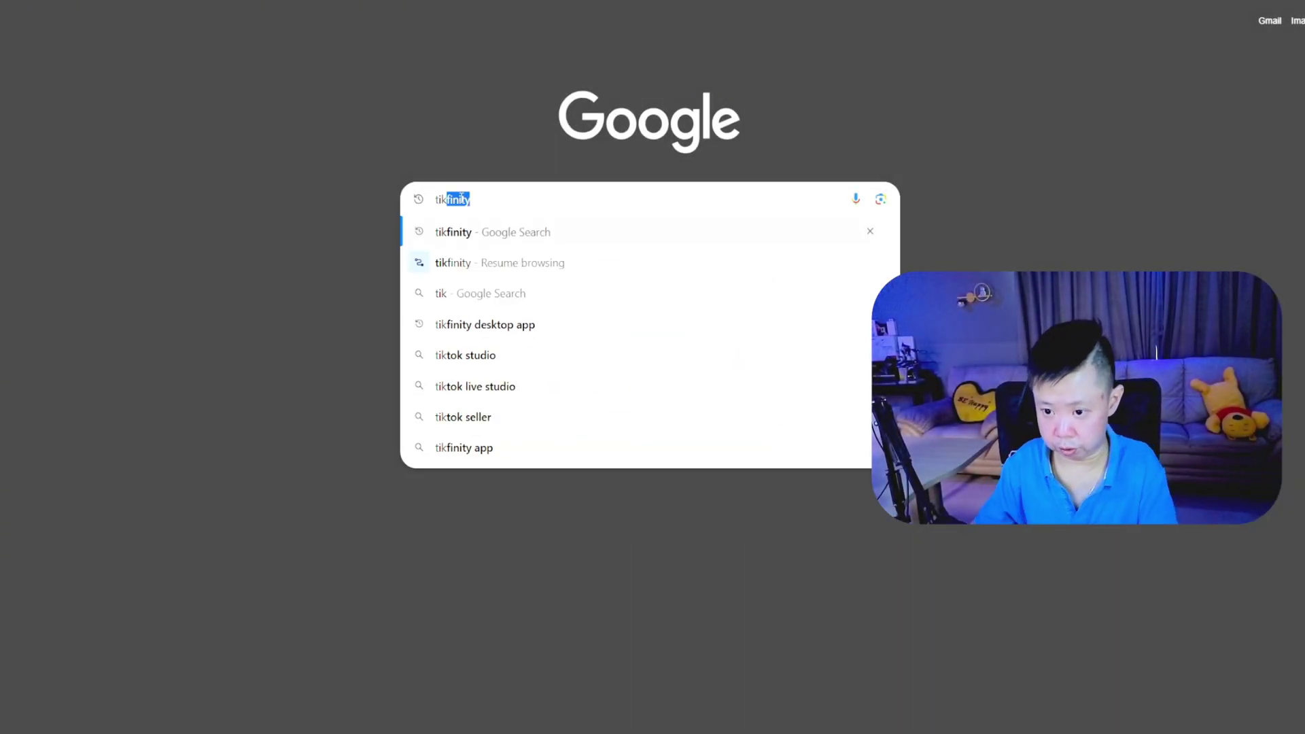
key("Return")
left_click(31, 225)
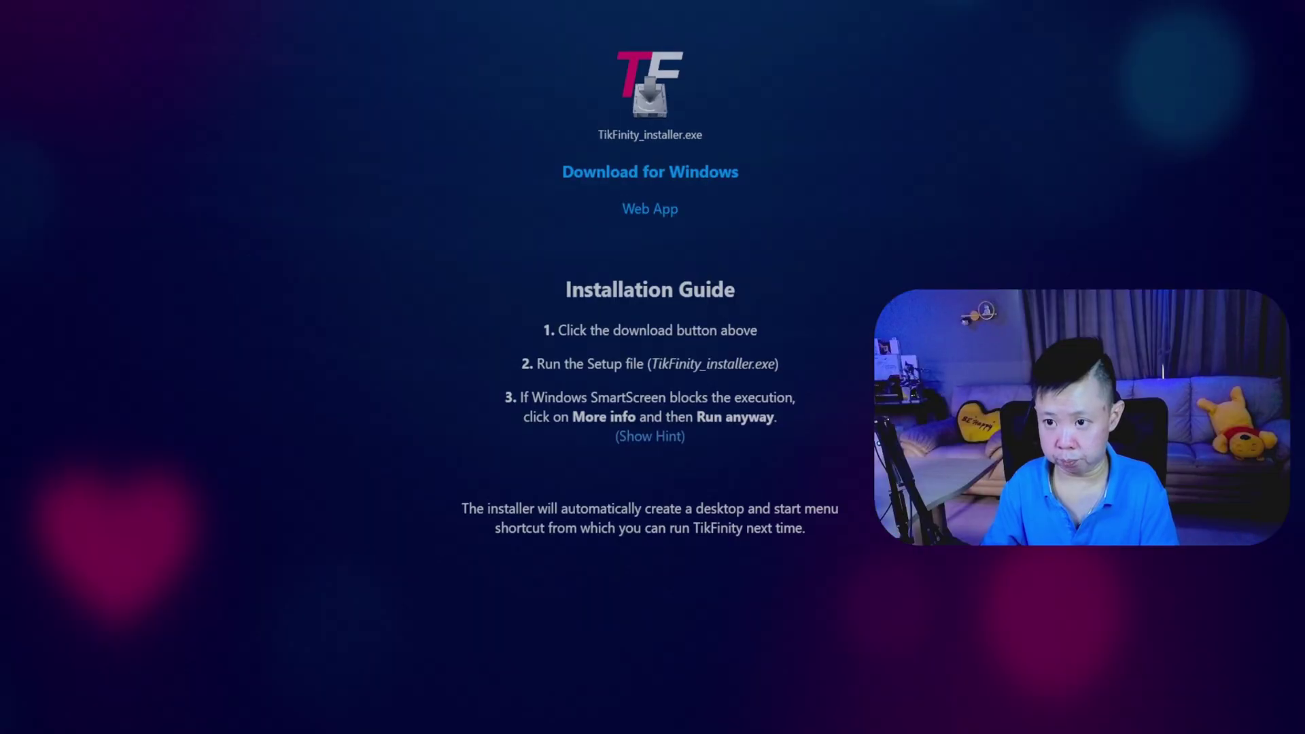
scroll(598, 272, "up", 2)
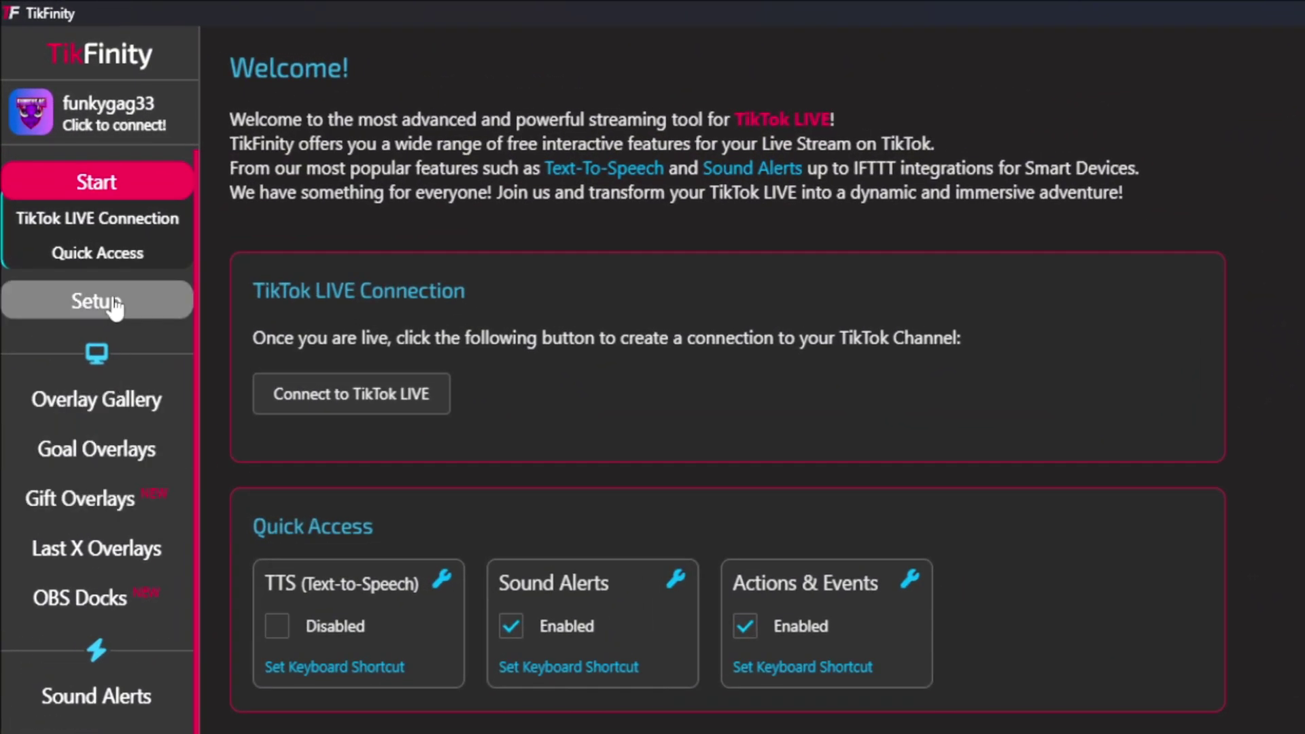
- Switch to TikFinity's Setup page
left_click(102, 300)
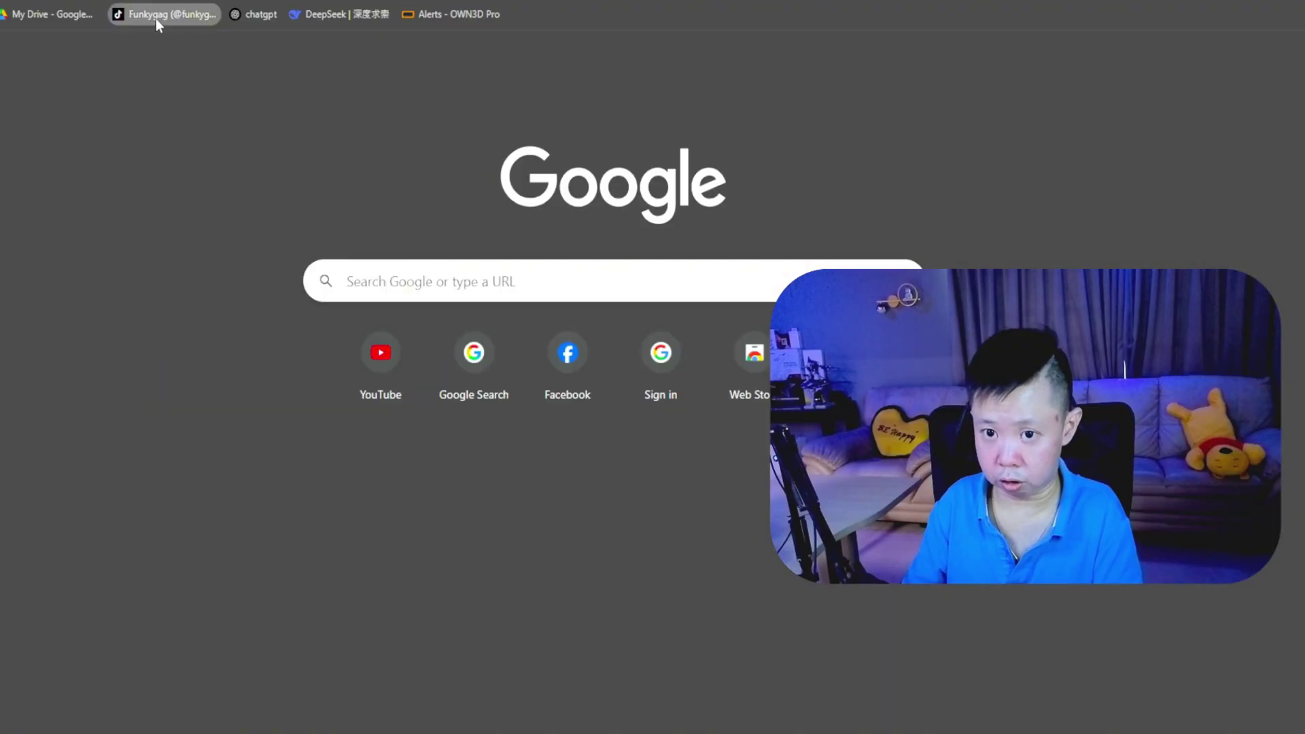
- Open the TikTok profile bookmark and select the username in its address
left_click(156, 18)
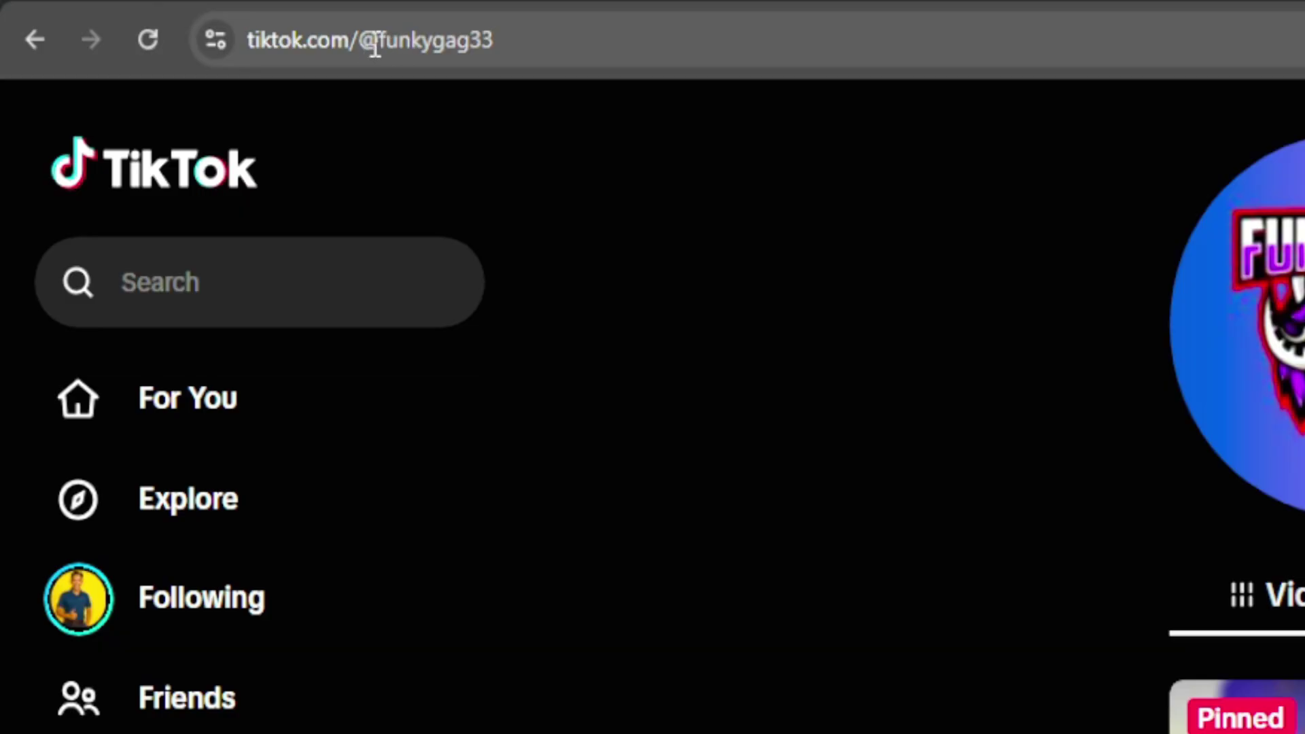
double_click(375, 46)
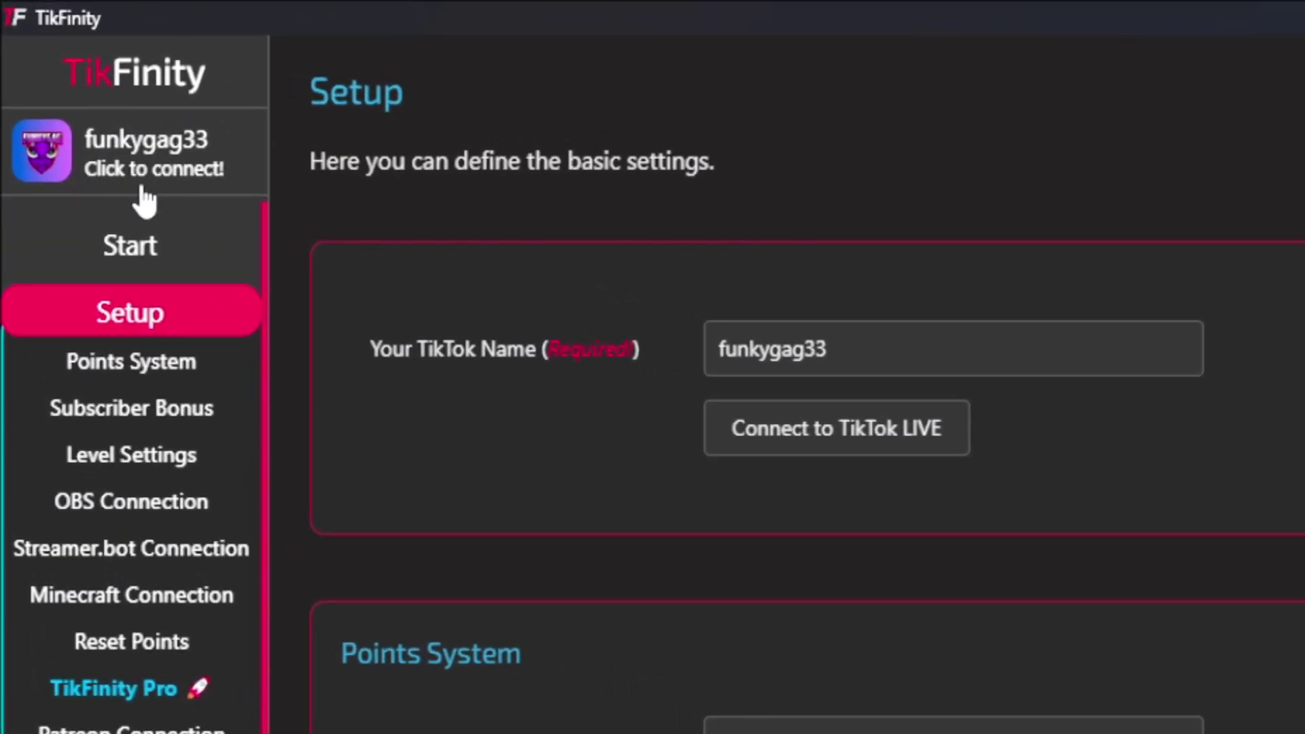
- Try Connect to TikTok LIVE twice; it reports the stream is offline
left_click(861, 428)
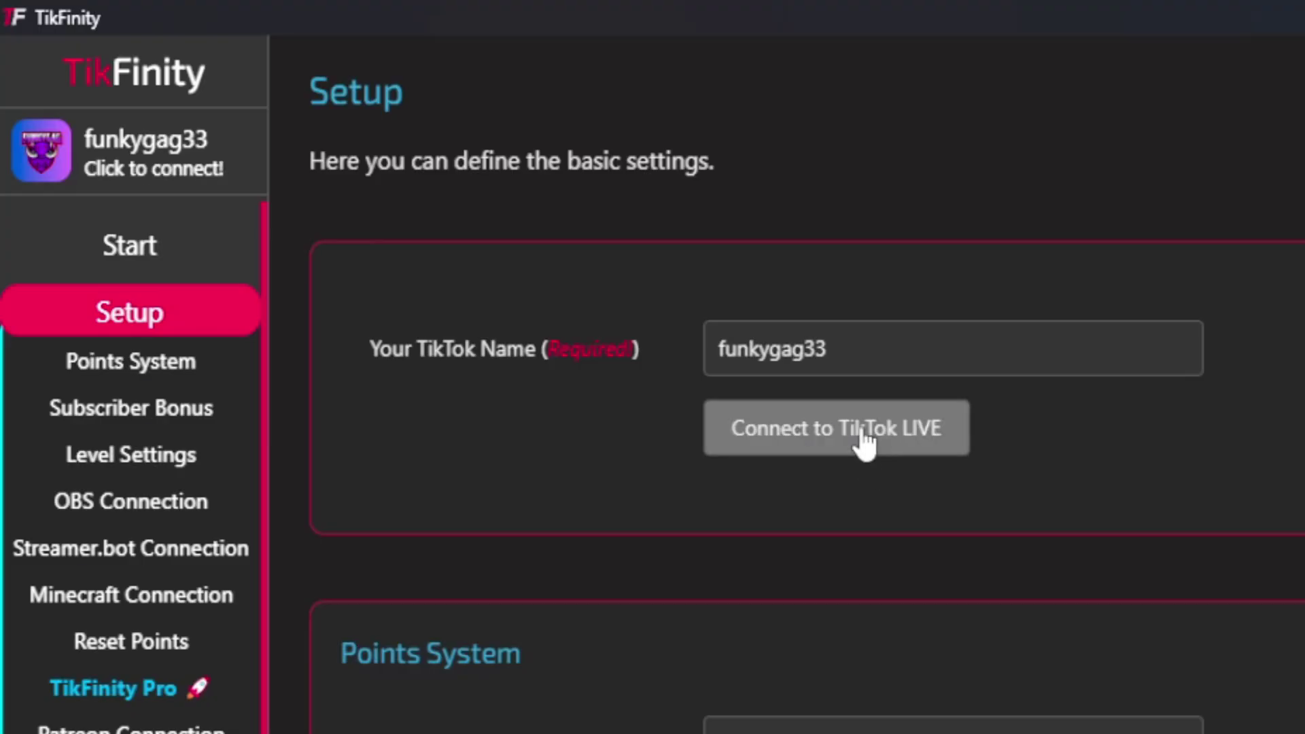
left_click(862, 438)
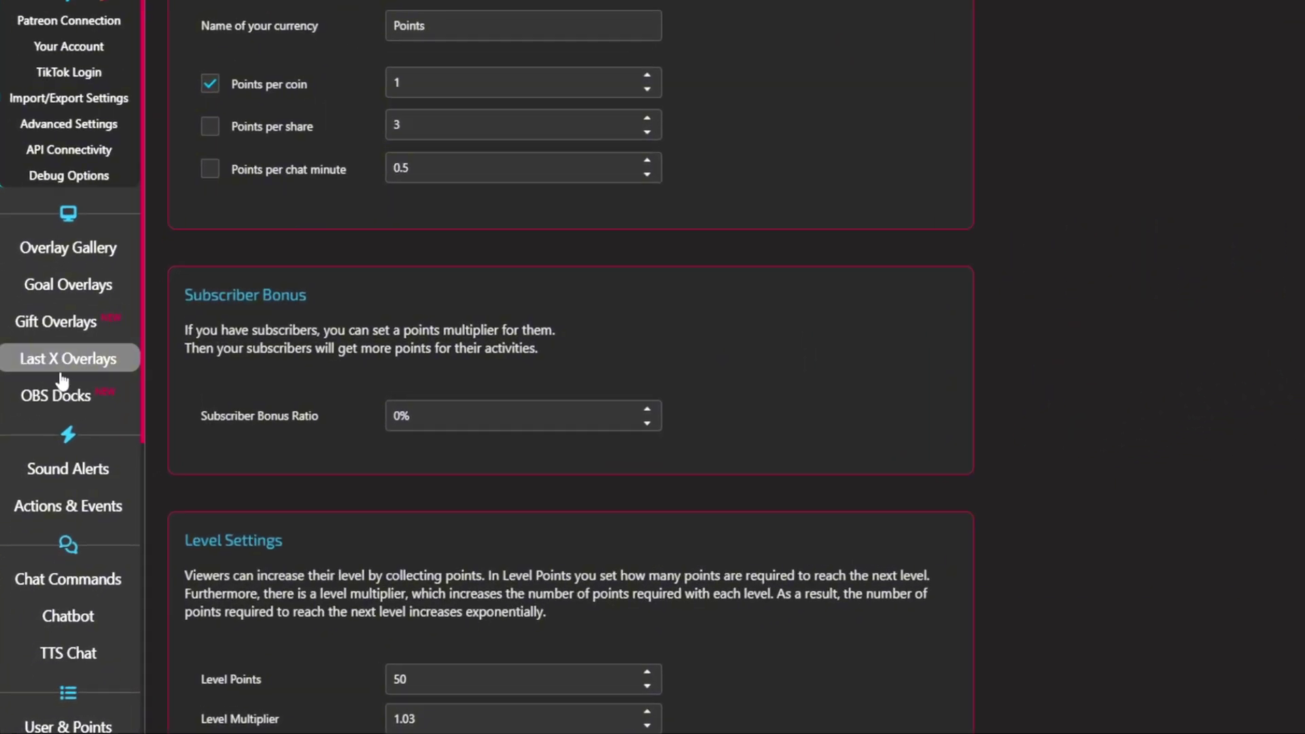
scroll(68, 432, "up", 4)
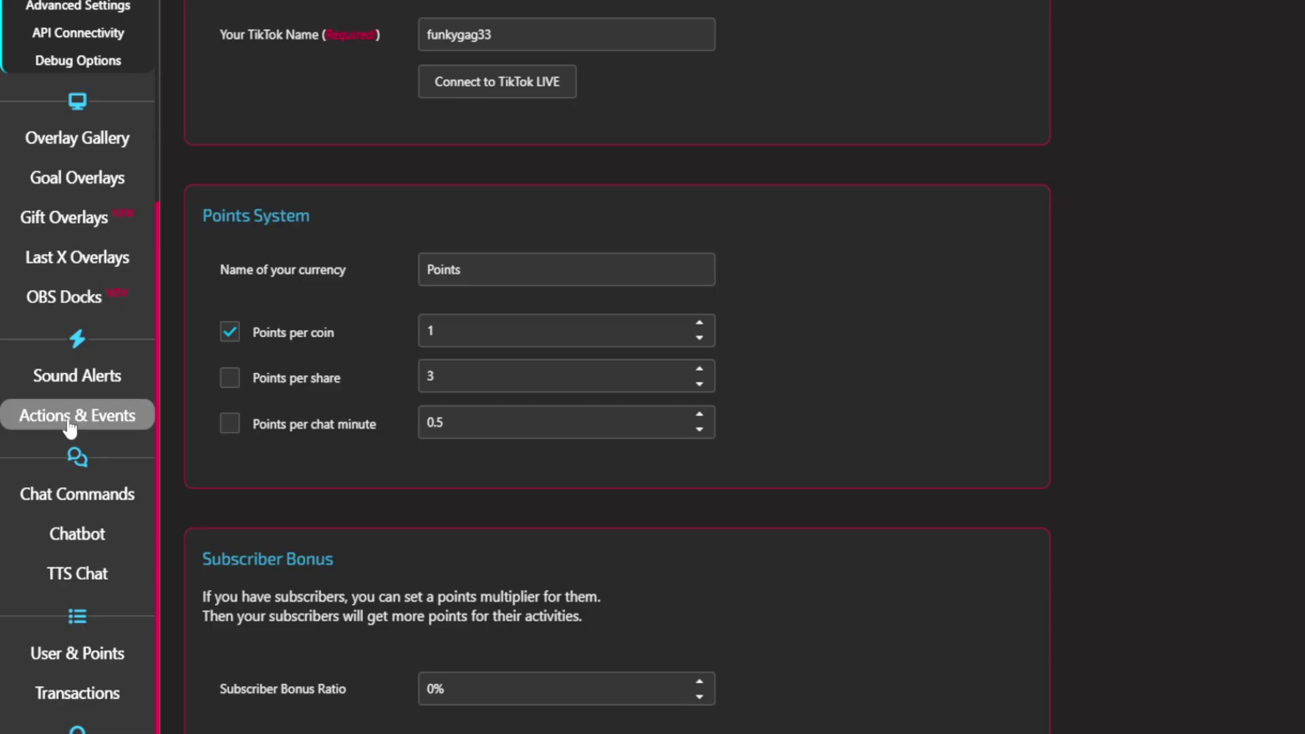
- Create a new action named 'follower testing' with Show Animation ticked
left_click(70, 425)
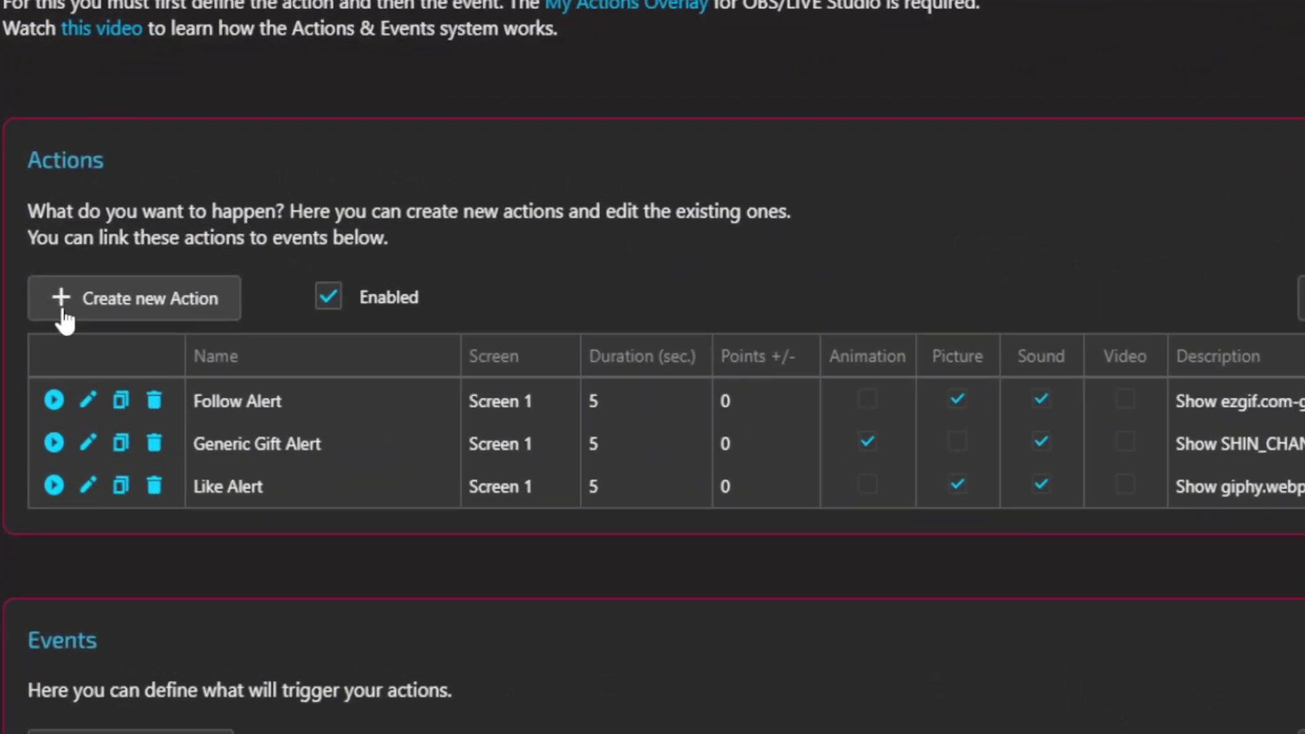
left_click(48, 176)
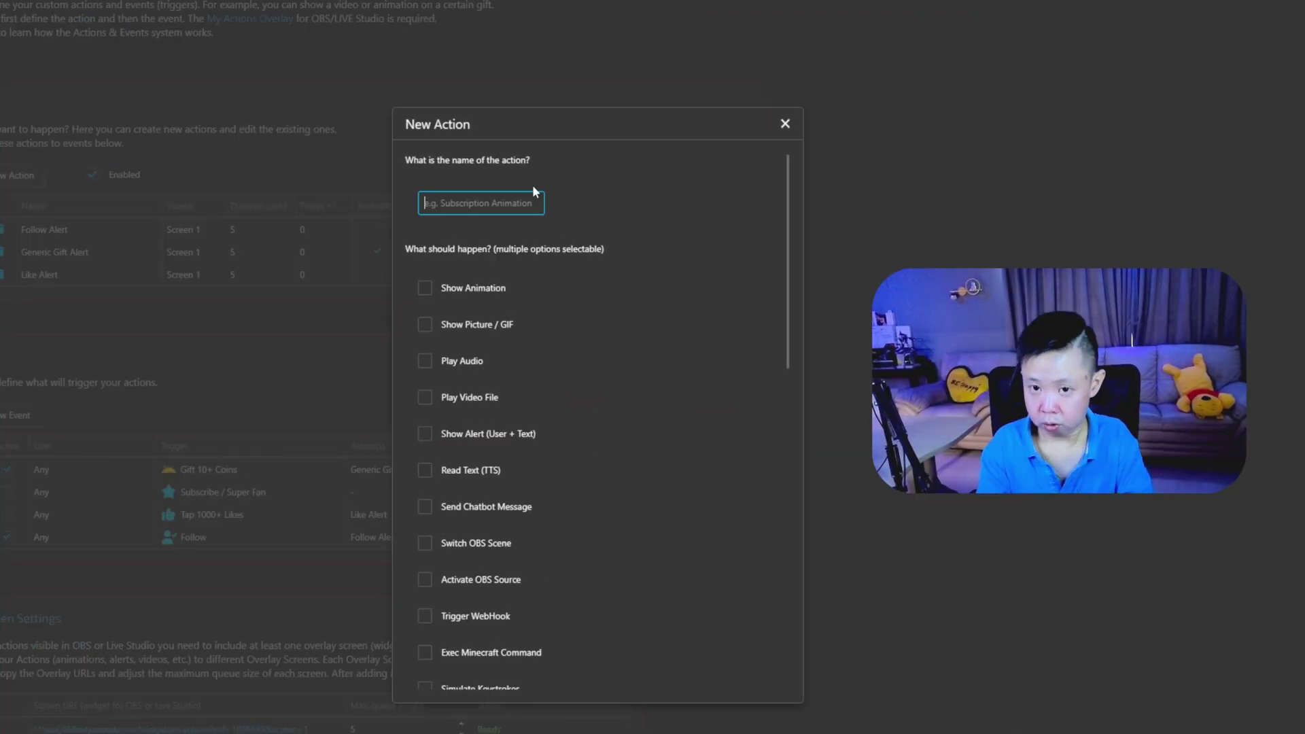
type("f")
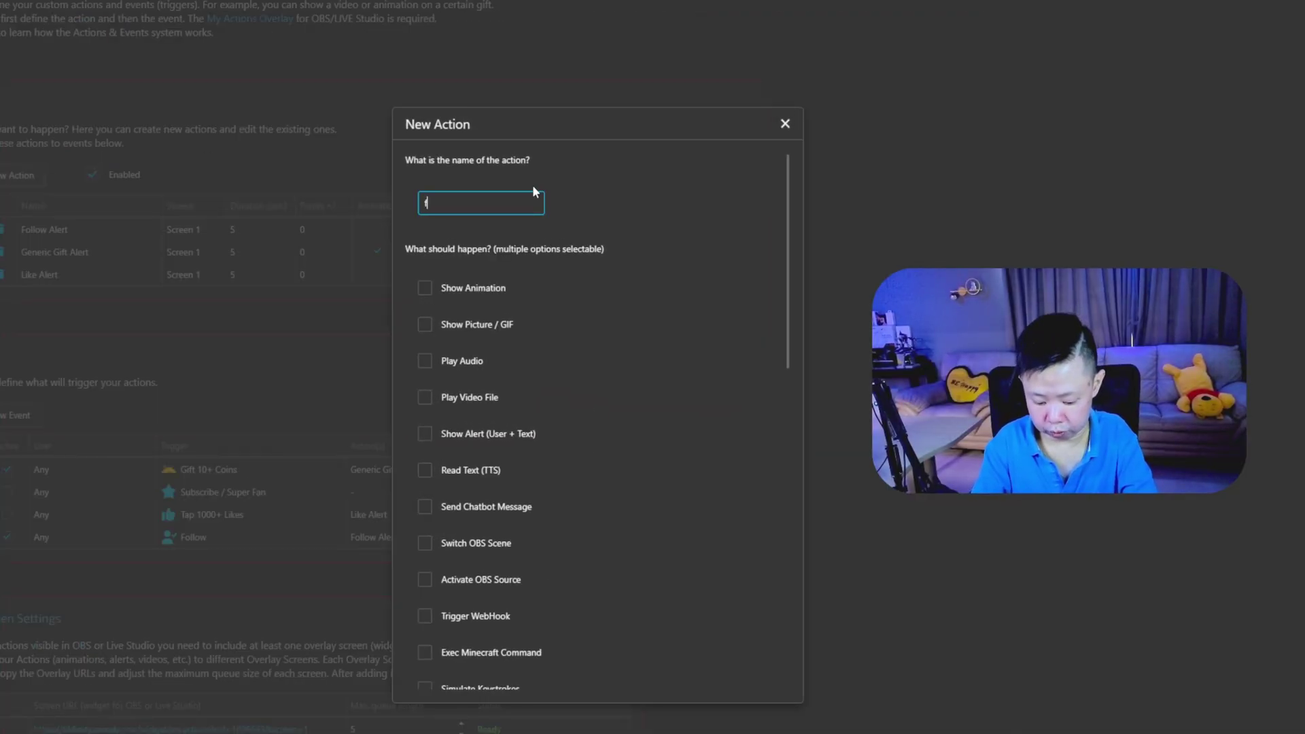
type("ollower t")
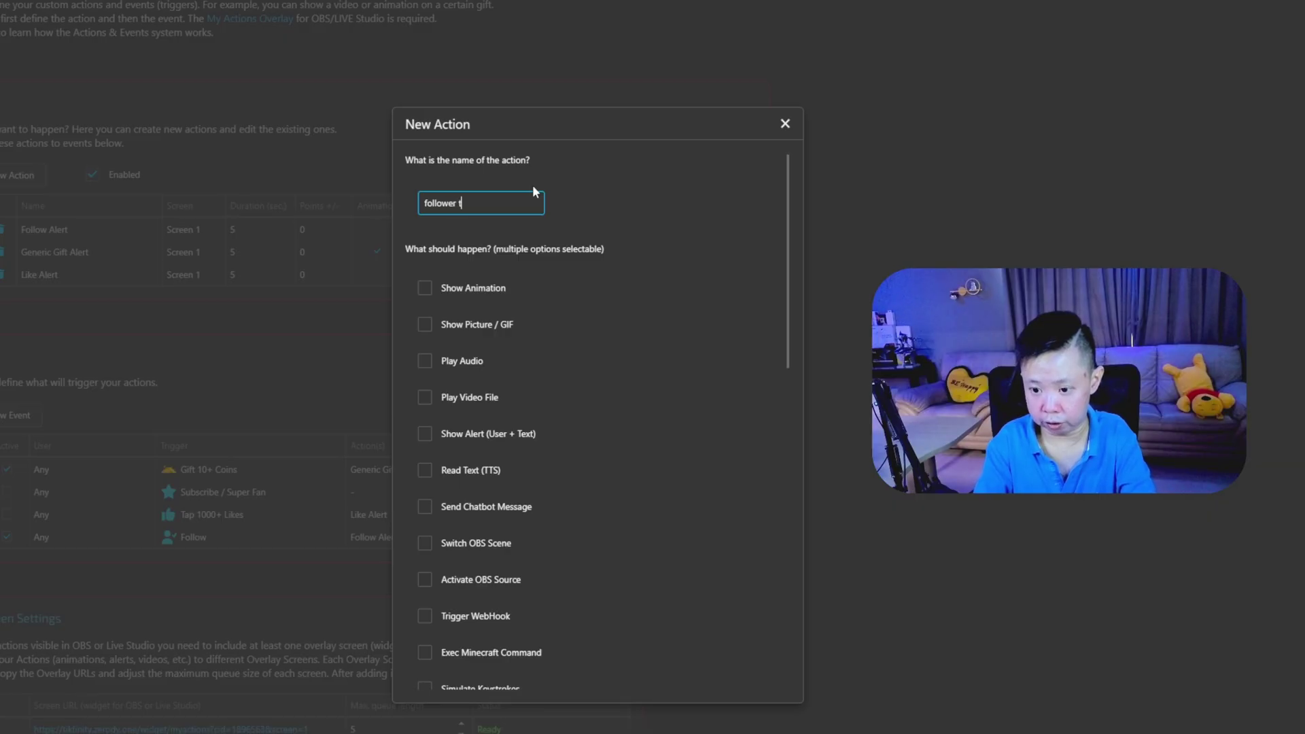
type("esting")
left_click(603, 298)
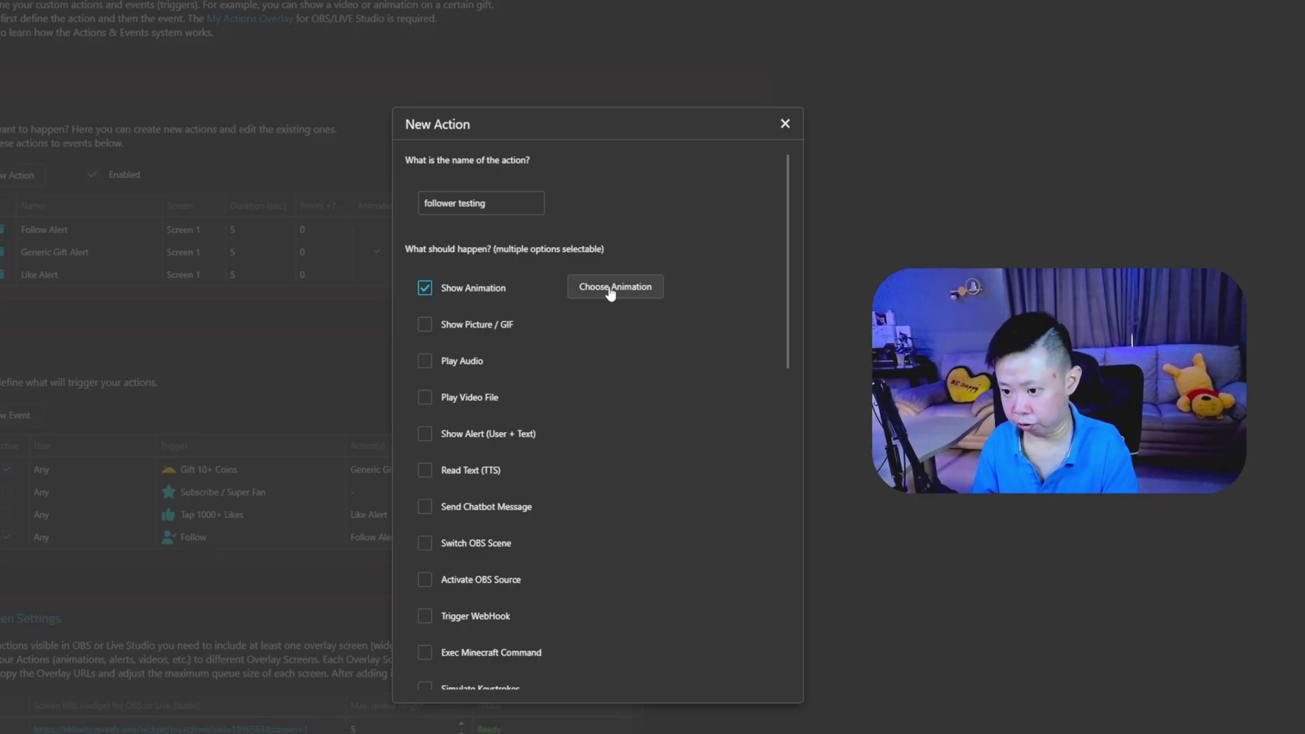
- Choose the sparkles animation for the follower testing action
left_click(611, 291)
scroll(623, 380, "down", 3)
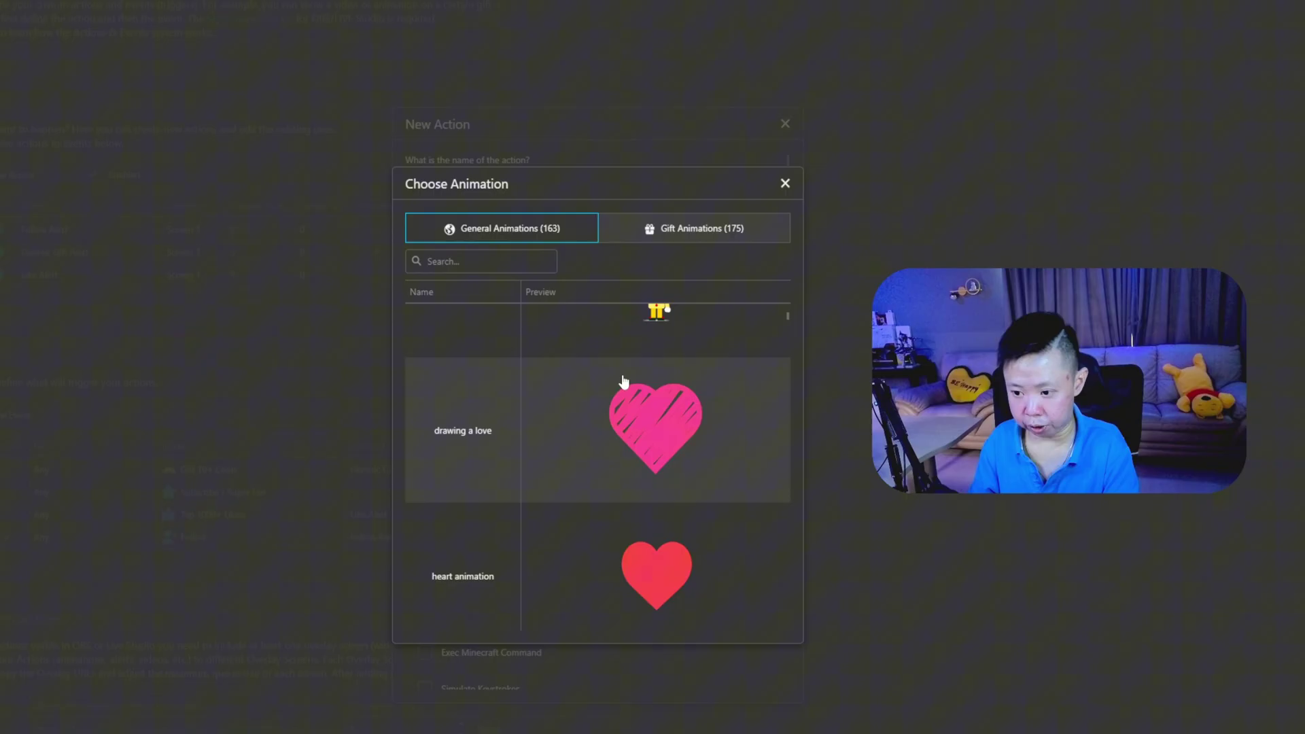
scroll(618, 391, "down", 5)
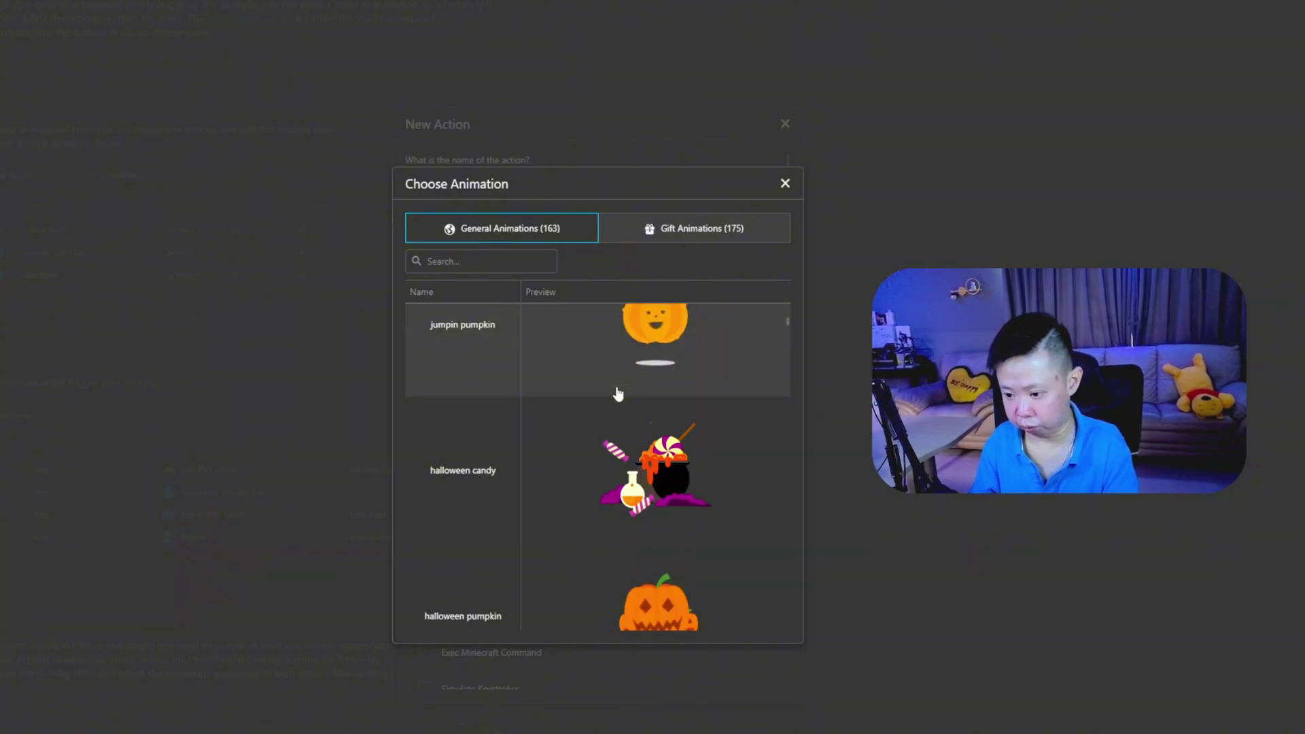
scroll(618, 395, "down", 3)
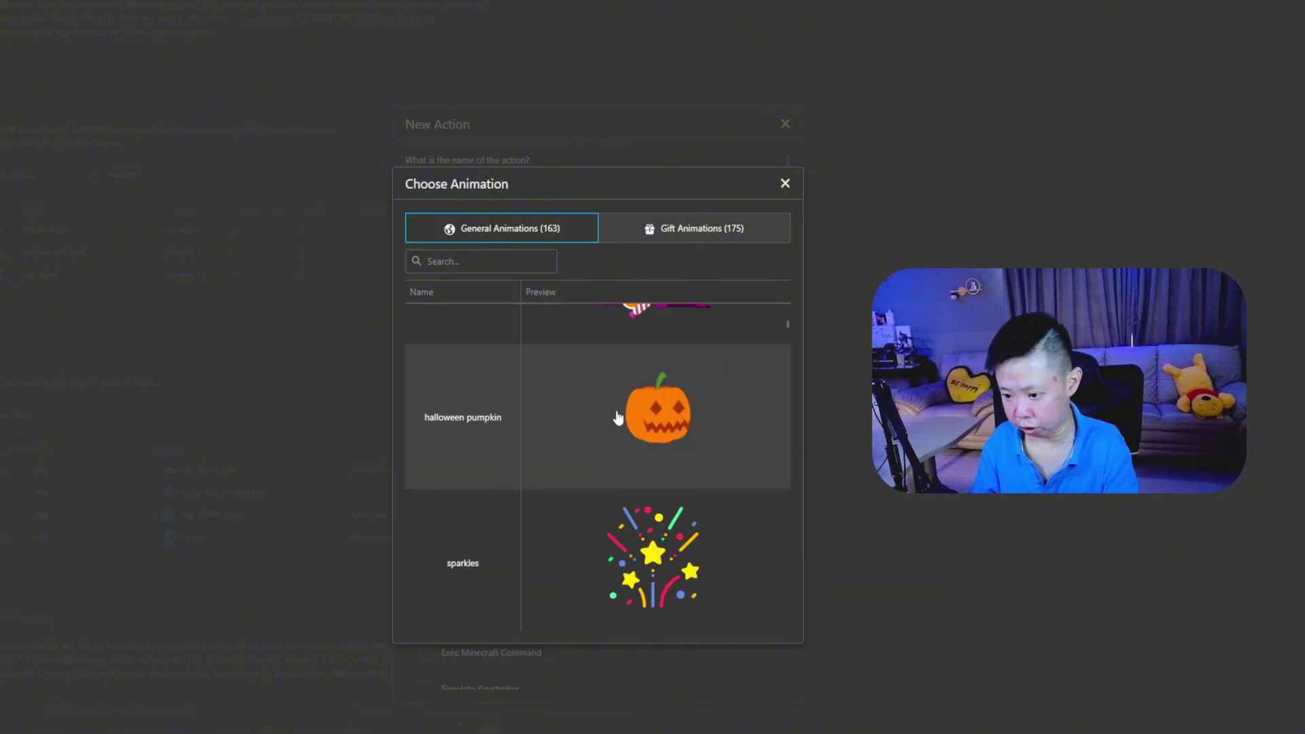
scroll(618, 418, "down", 2)
left_click(622, 434)
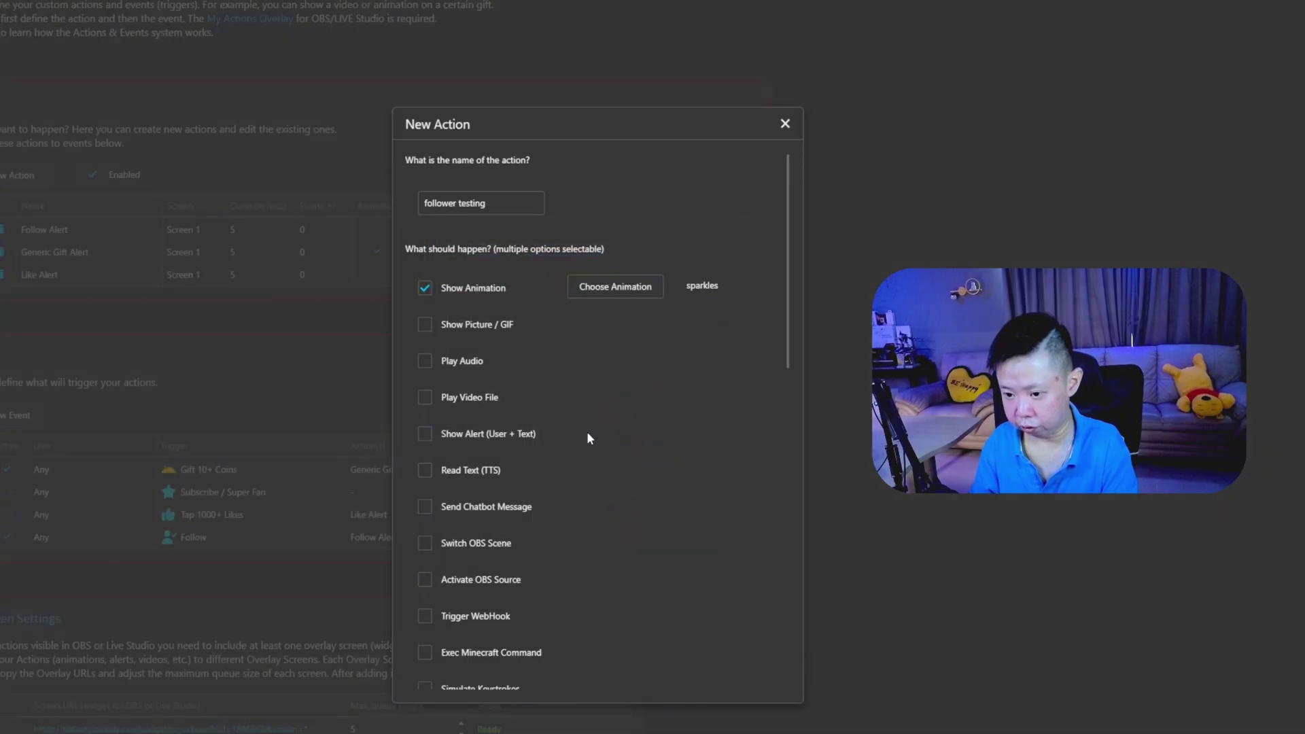
- Enable Play Audio and apply the Fart sound from the sound library
left_click(424, 361)
left_click(663, 370)
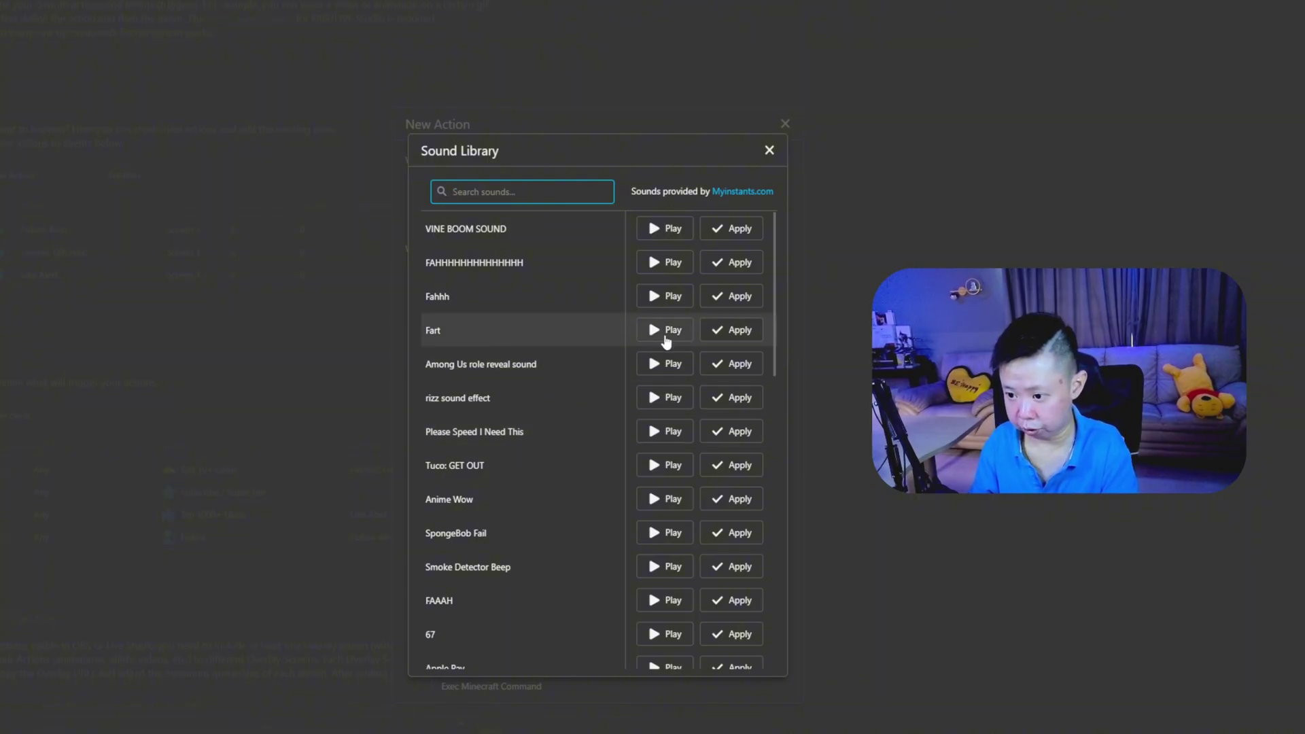
left_click(666, 339)
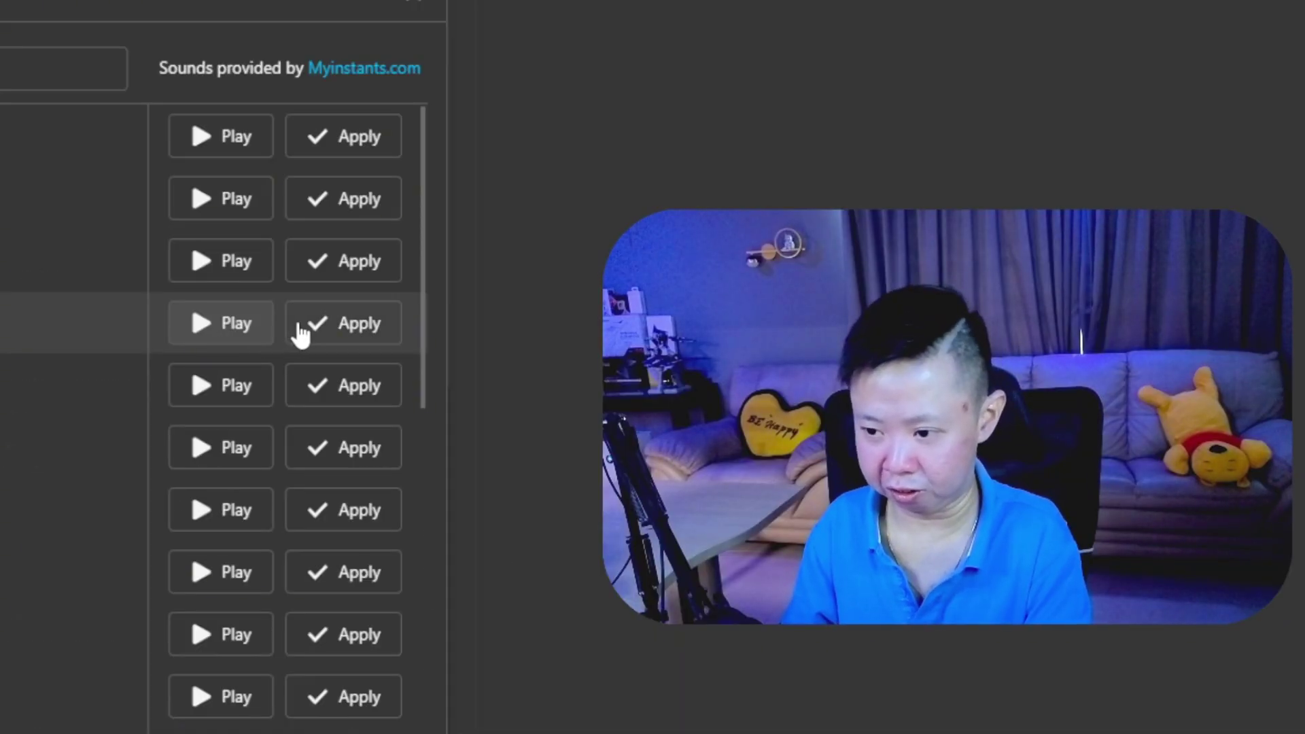
left_click(299, 326)
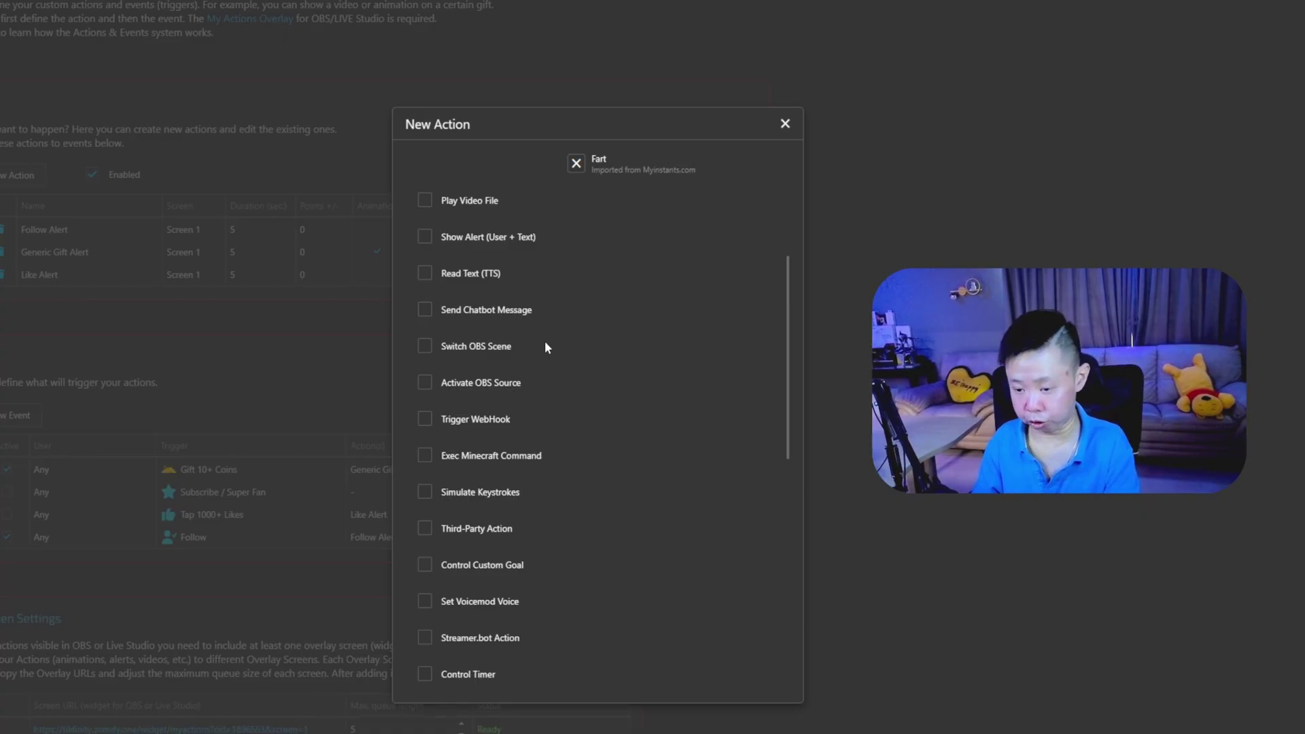
- Set a 10-second display duration, lower the sound volume, and save on Screen 1
scroll(545, 347, "down", 5)
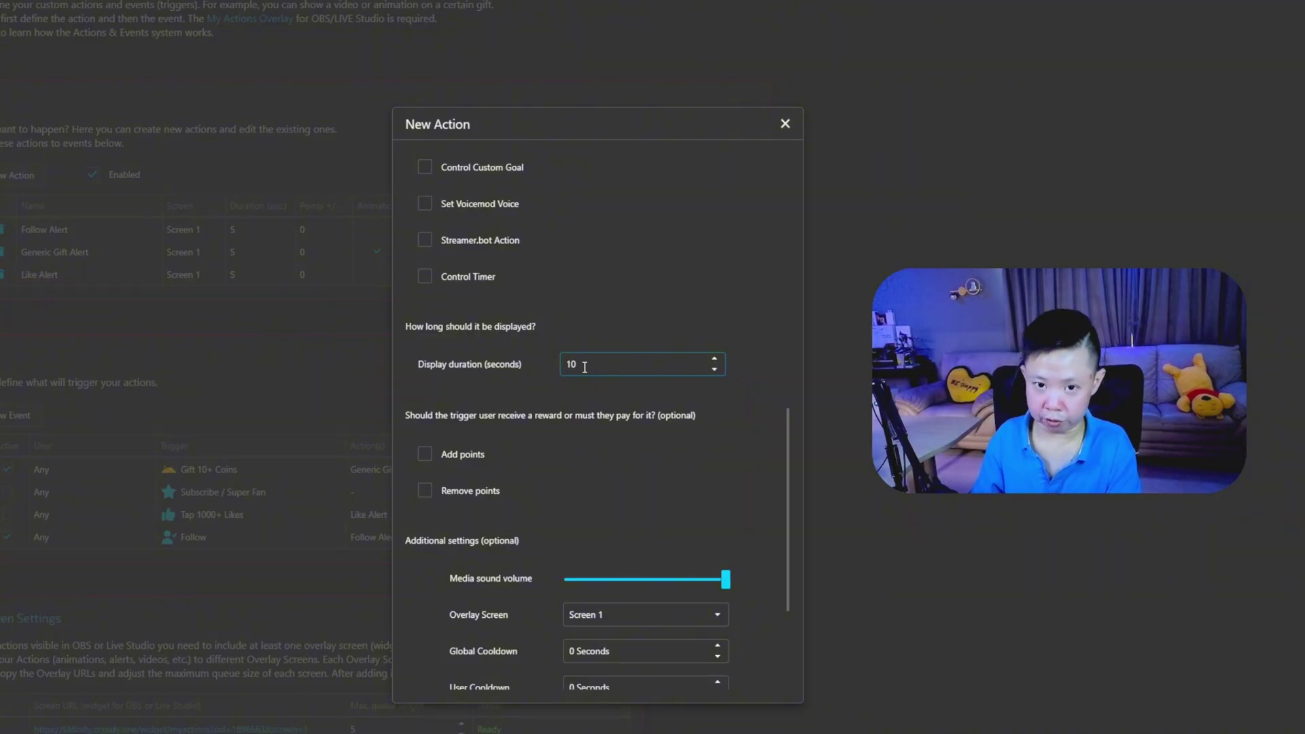
scroll(588, 401, "down", 2)
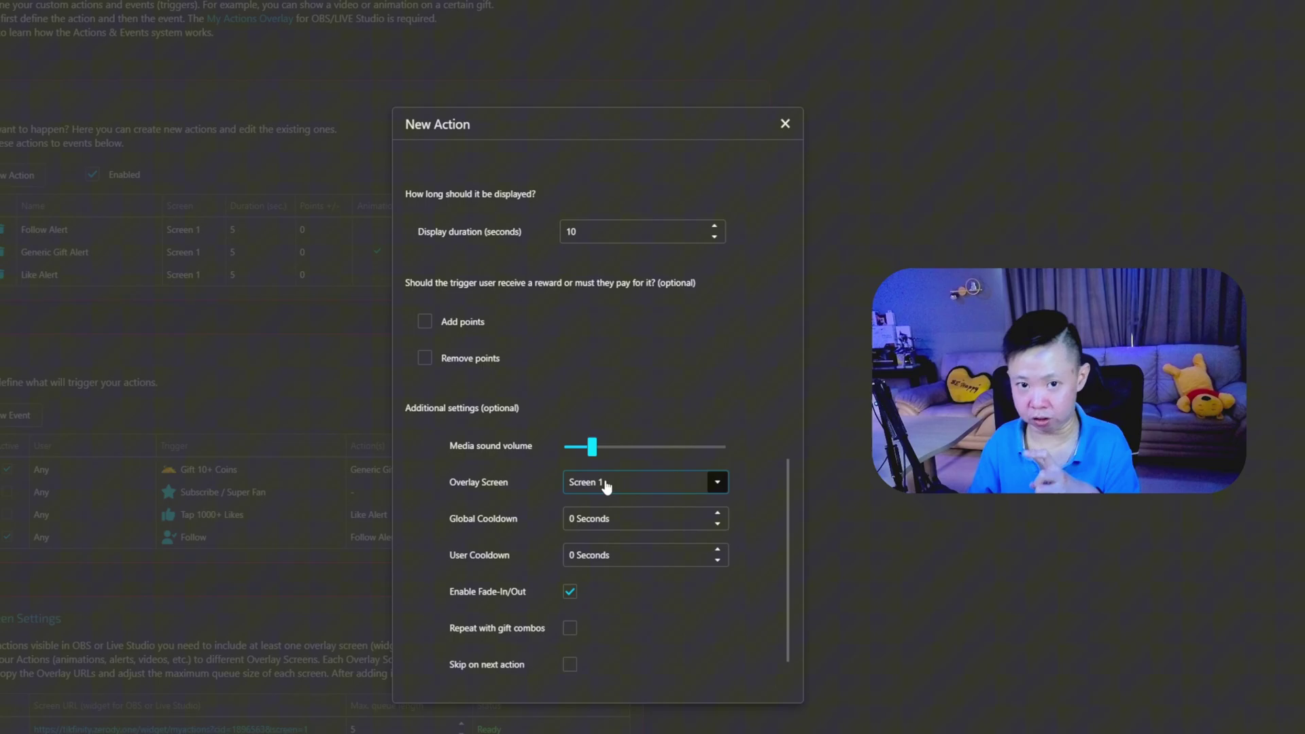
scroll(468, 524, "down", 1)
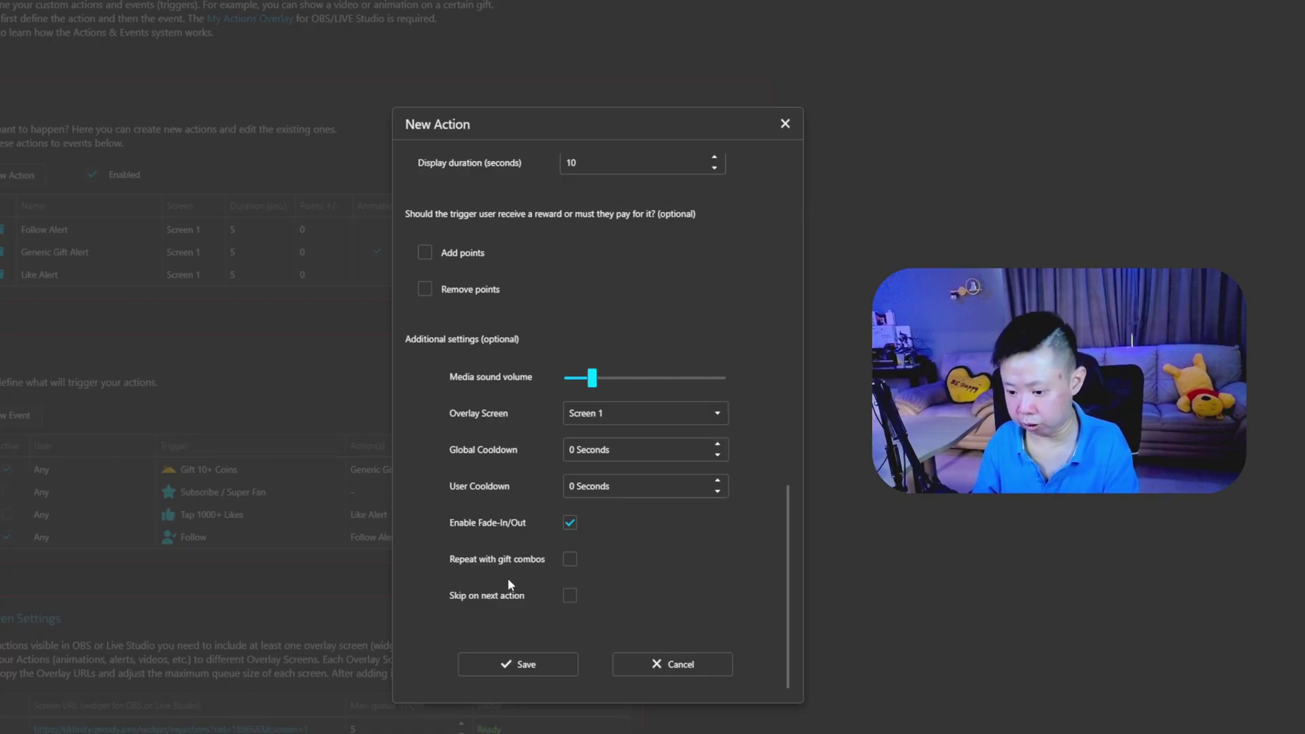
left_click(532, 671)
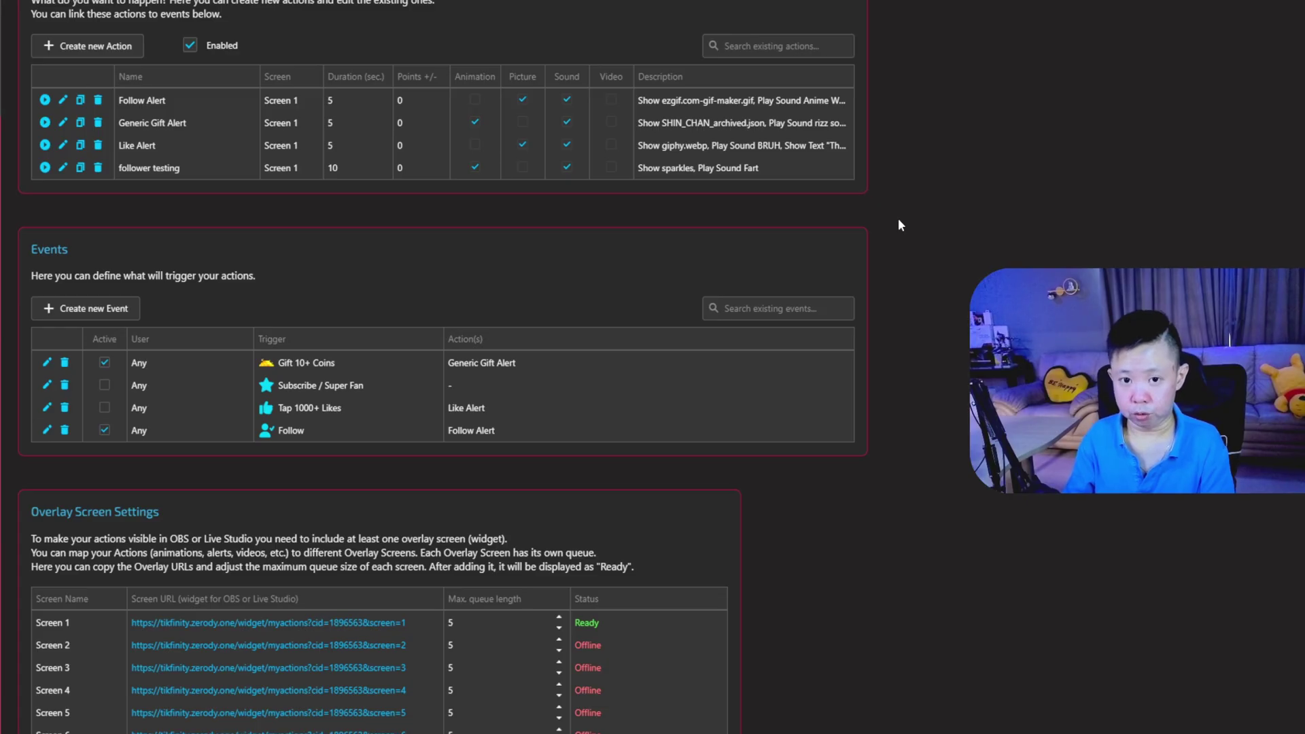
left_click(112, 46)
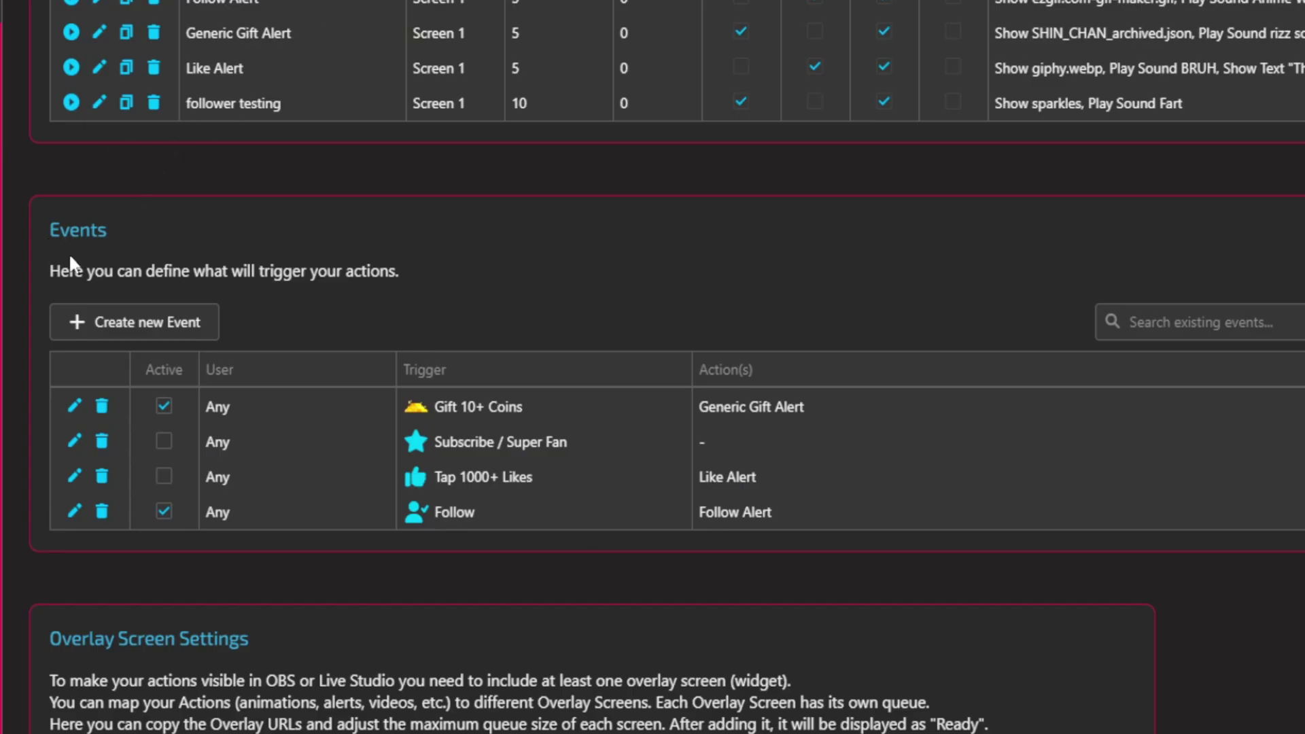
- Create an Any Follower Follow event that triggers the 'follower testing' action
left_click(99, 322)
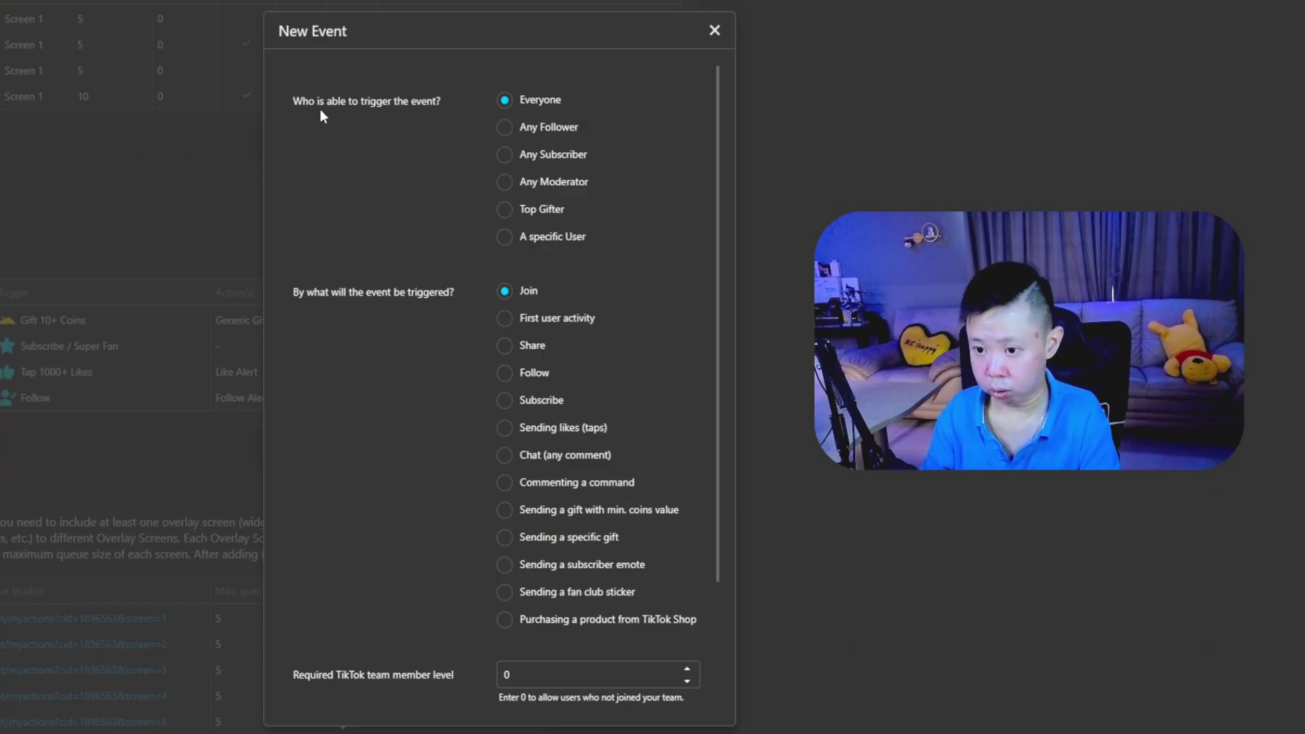
left_click(530, 132)
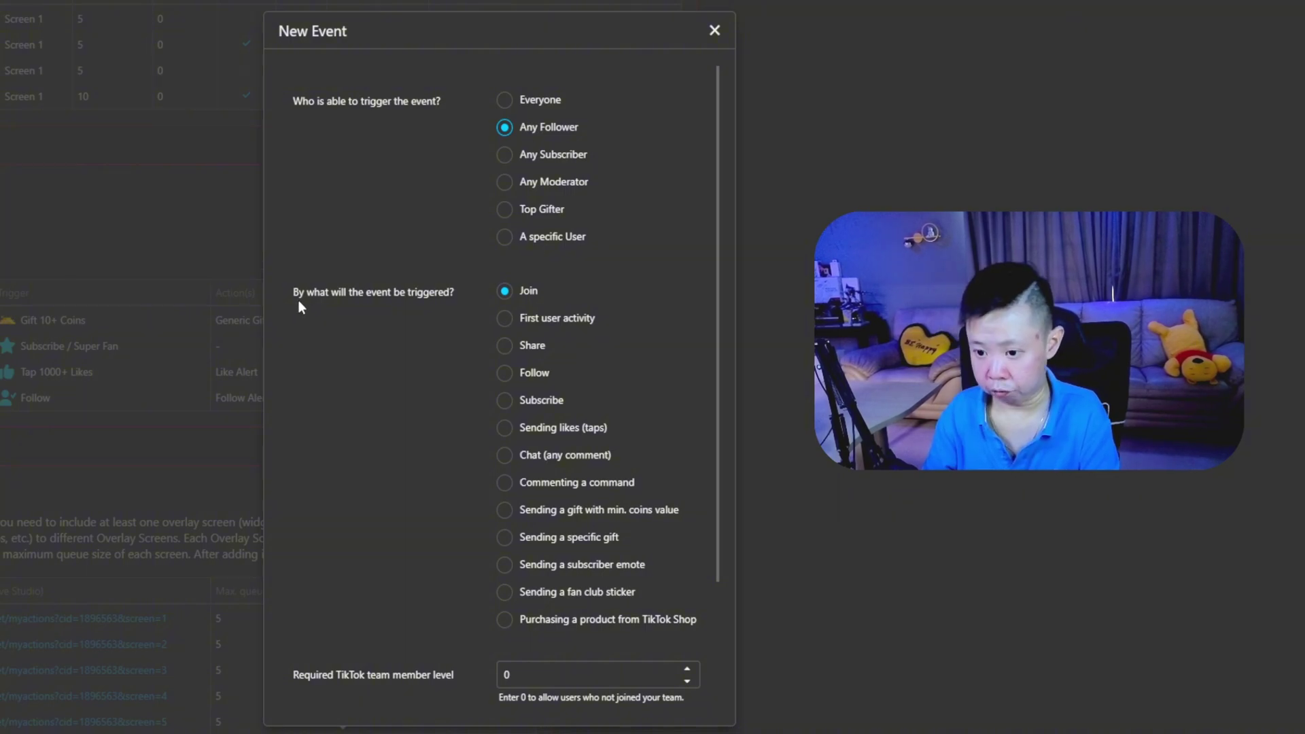
left_click(503, 373)
scroll(339, 605, "down", 2)
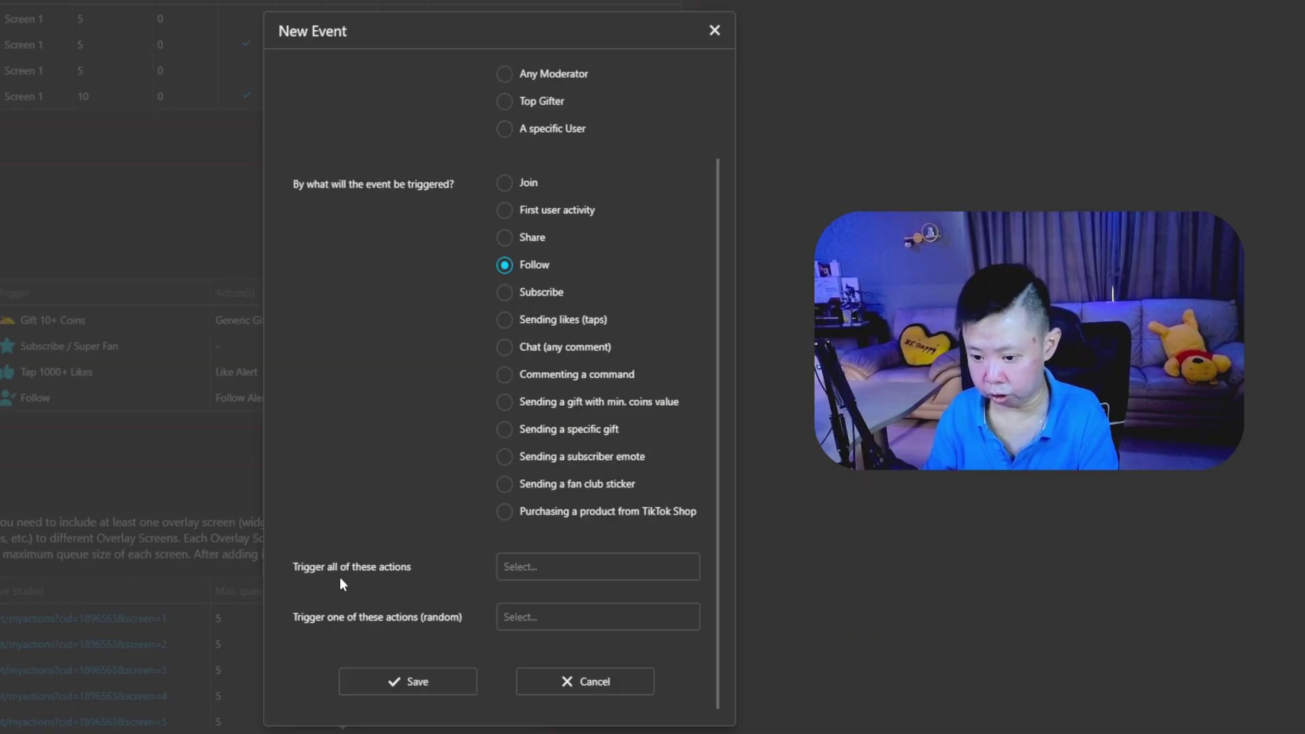
left_click(528, 569)
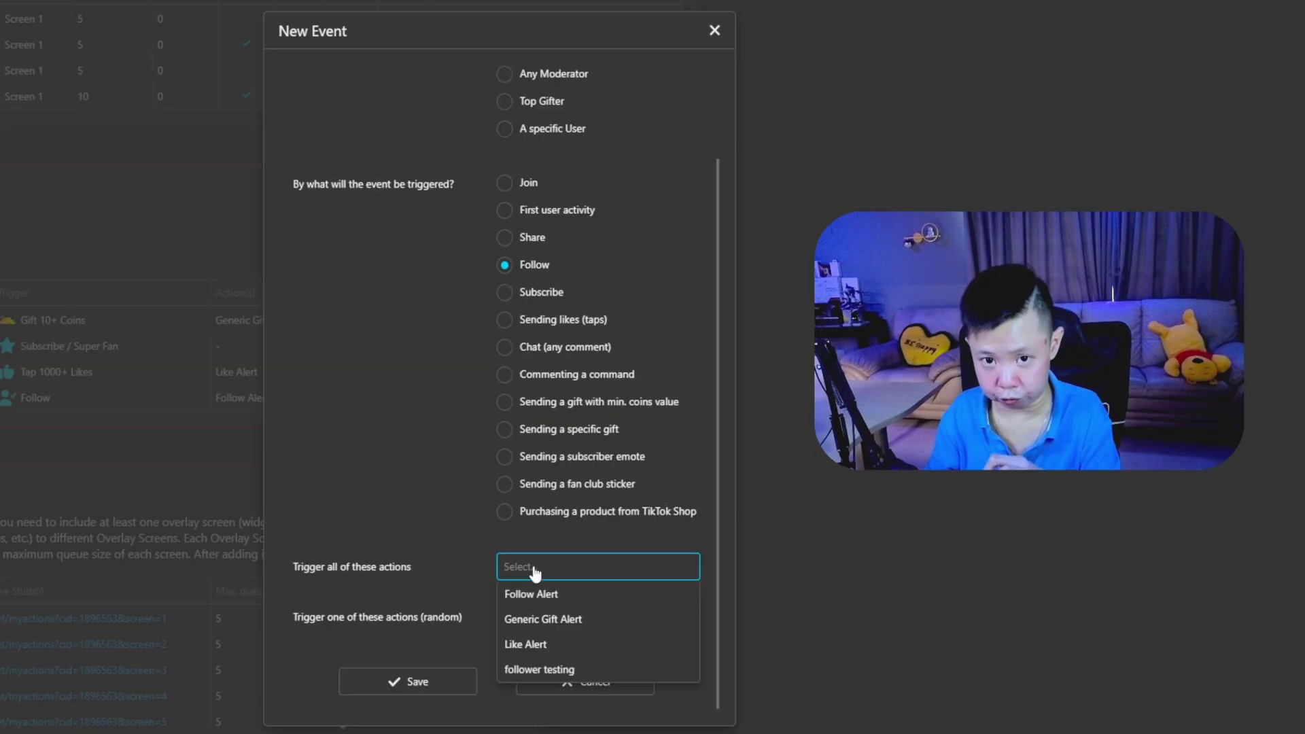
left_click(542, 669)
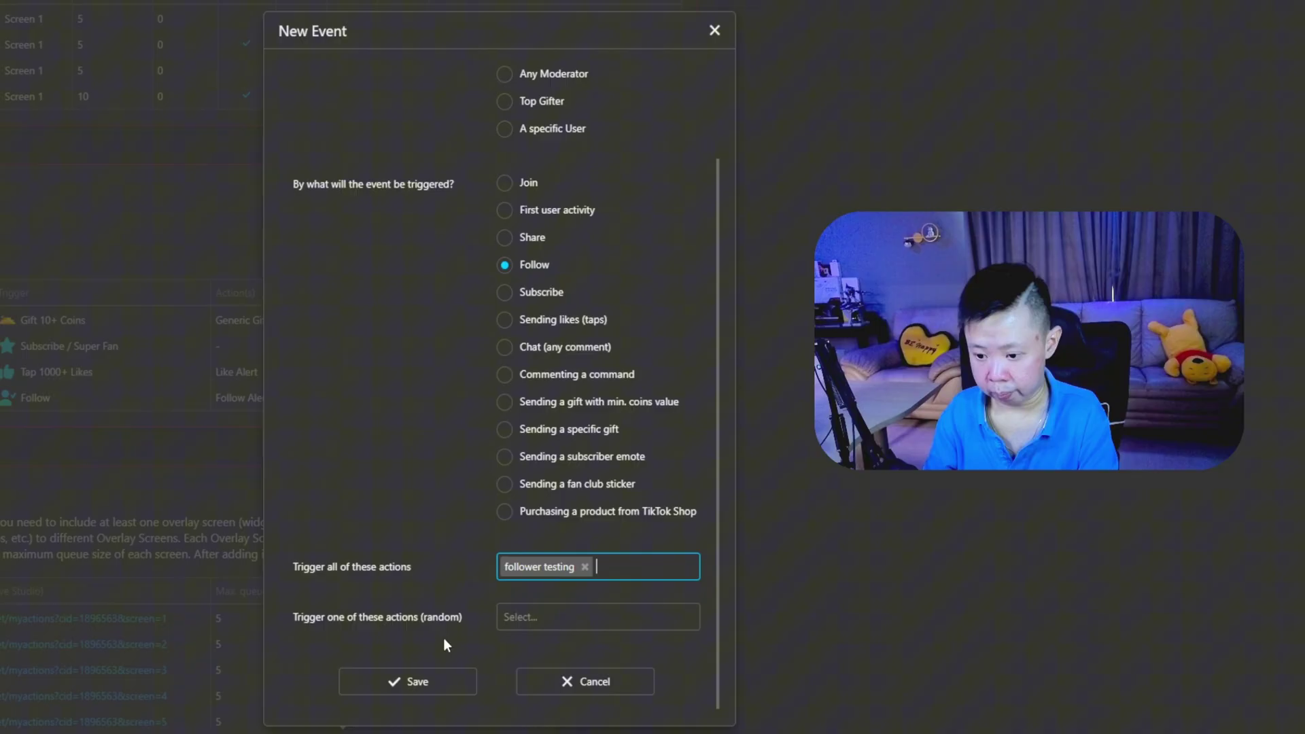
left_click(412, 681)
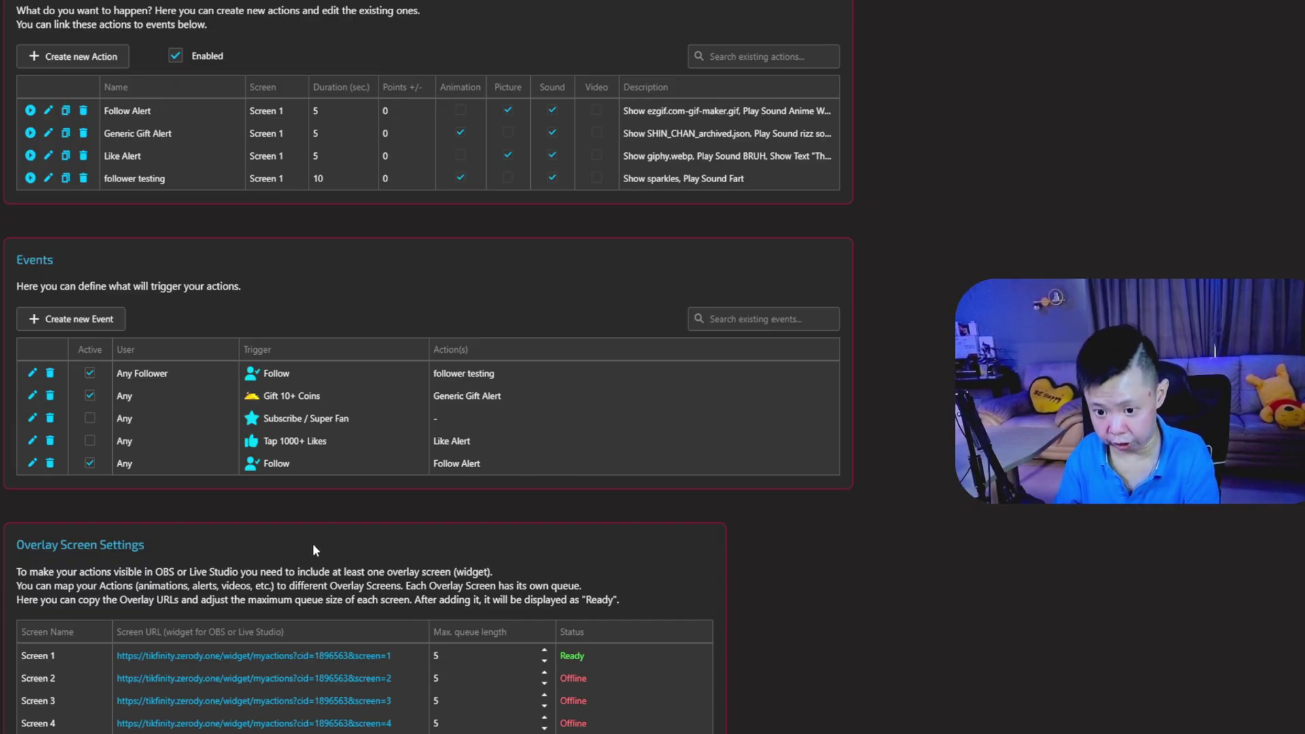
- Inspect the Tap 1000+ Likes event, cancel, then open the Gift 10+ Coins event
left_click(32, 440)
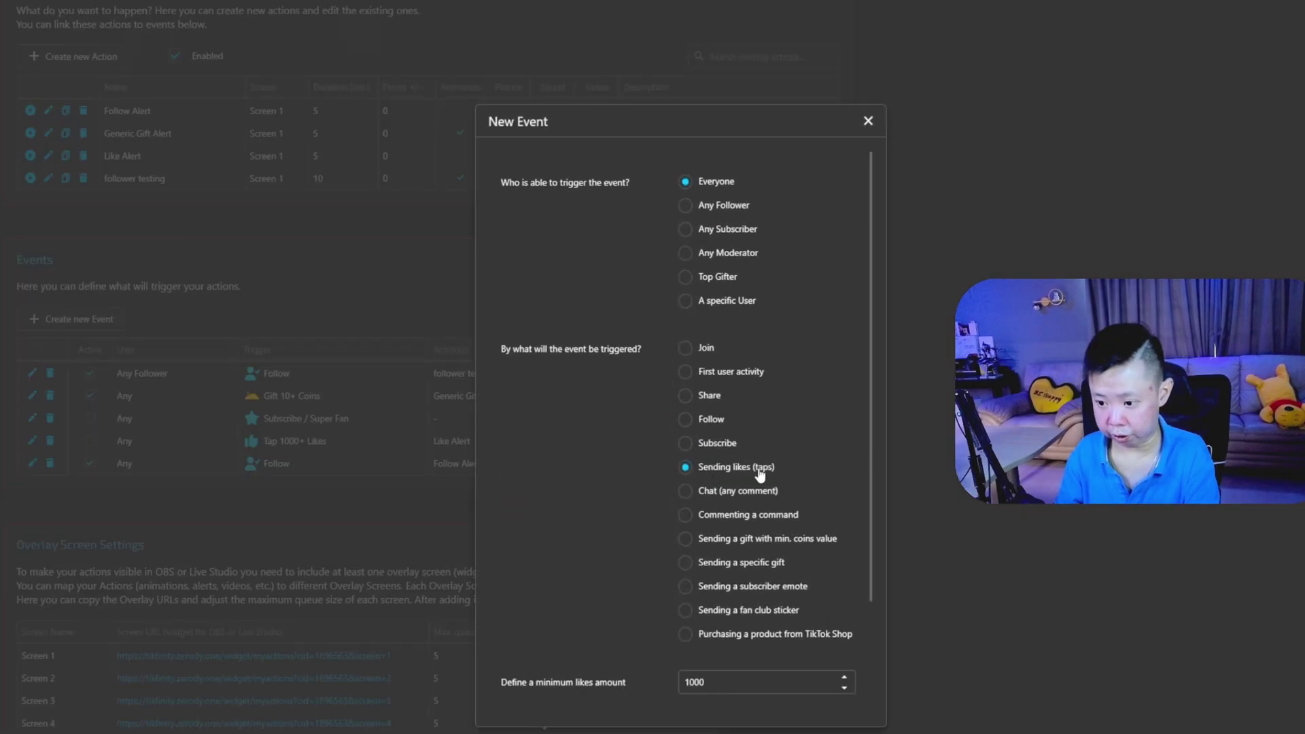
scroll(721, 561, "down", 2)
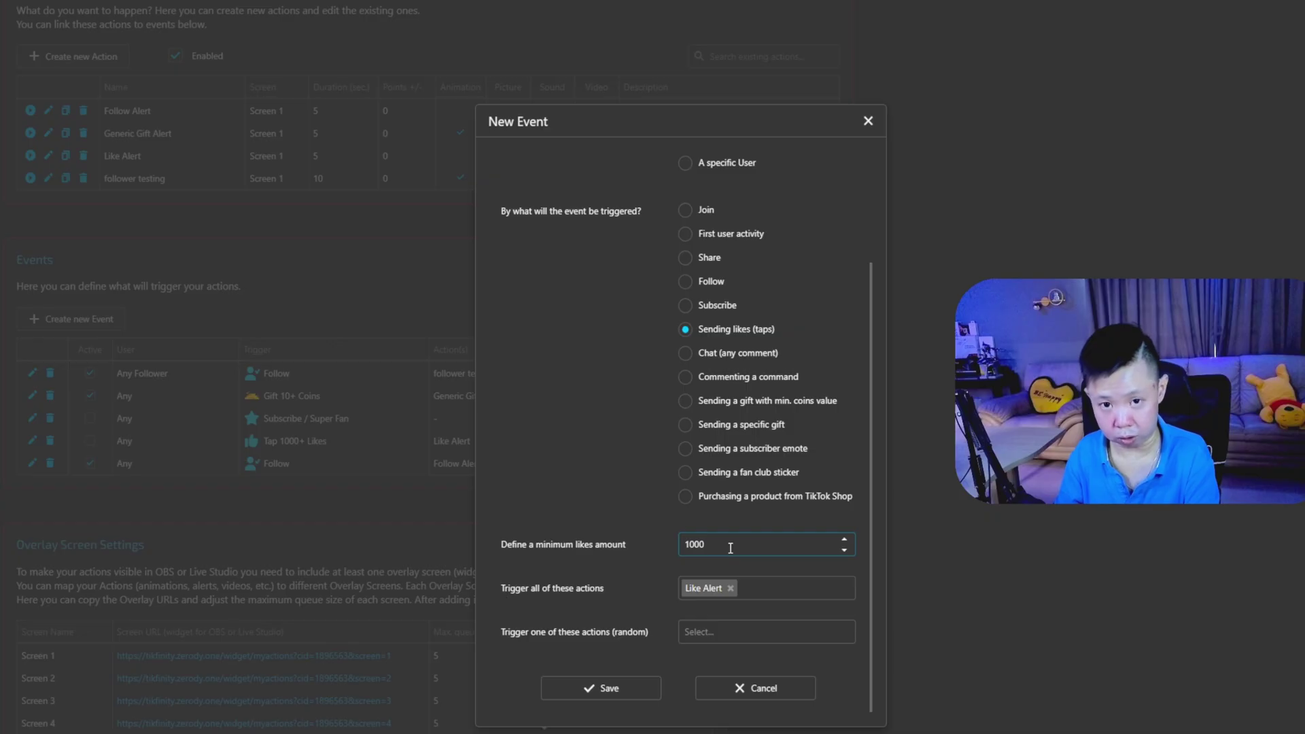
left_click(736, 689)
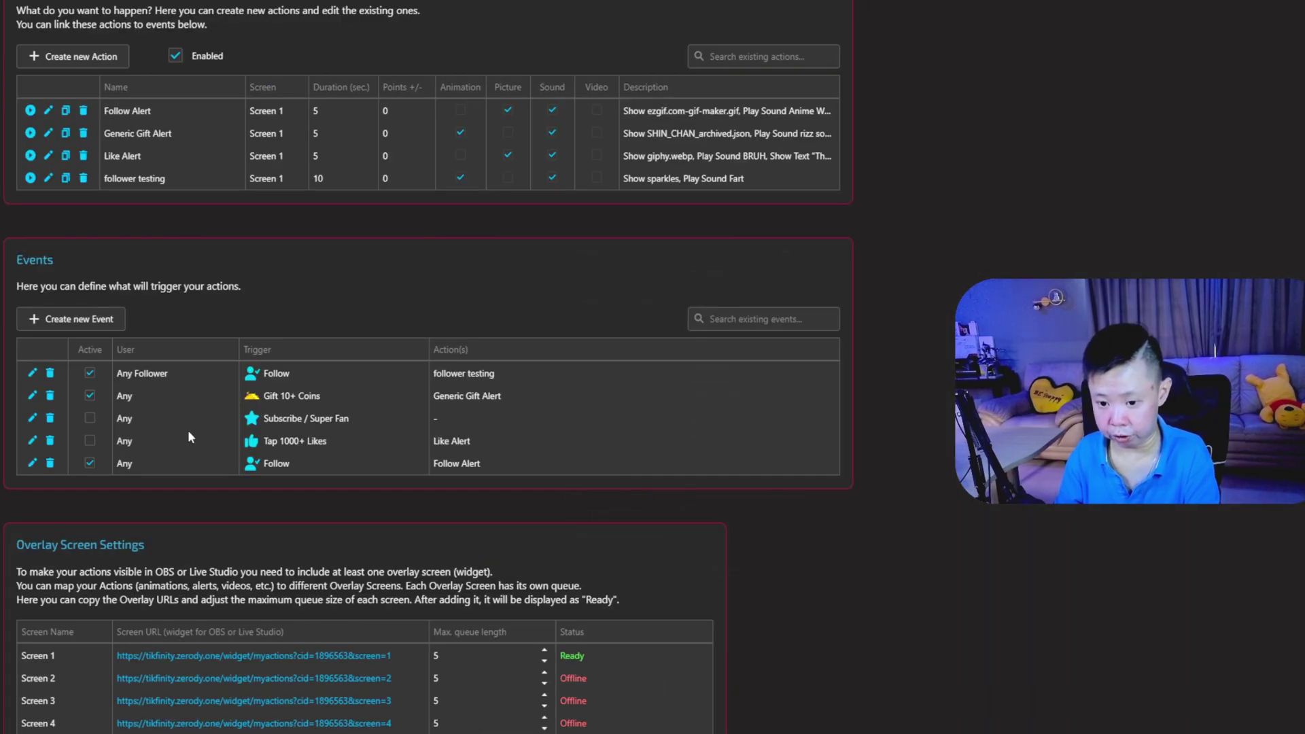
left_click(31, 396)
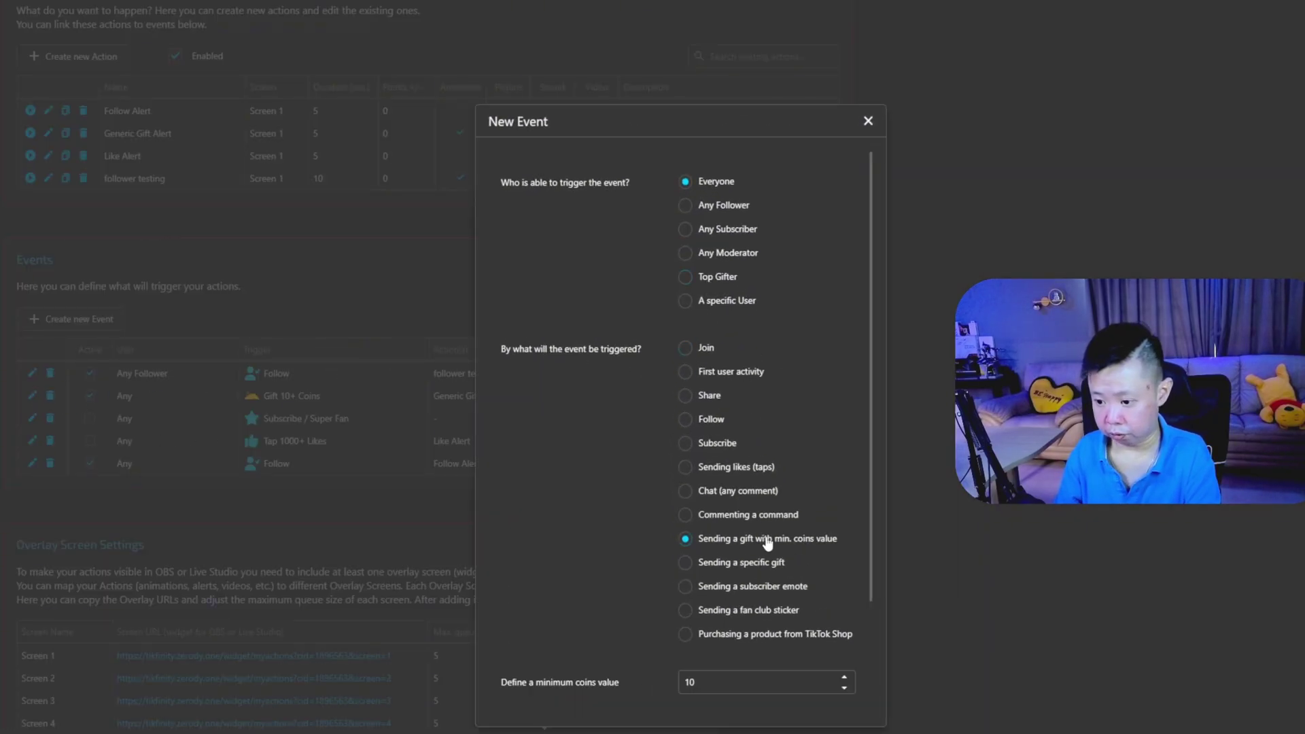
scroll(834, 547, "down", 2)
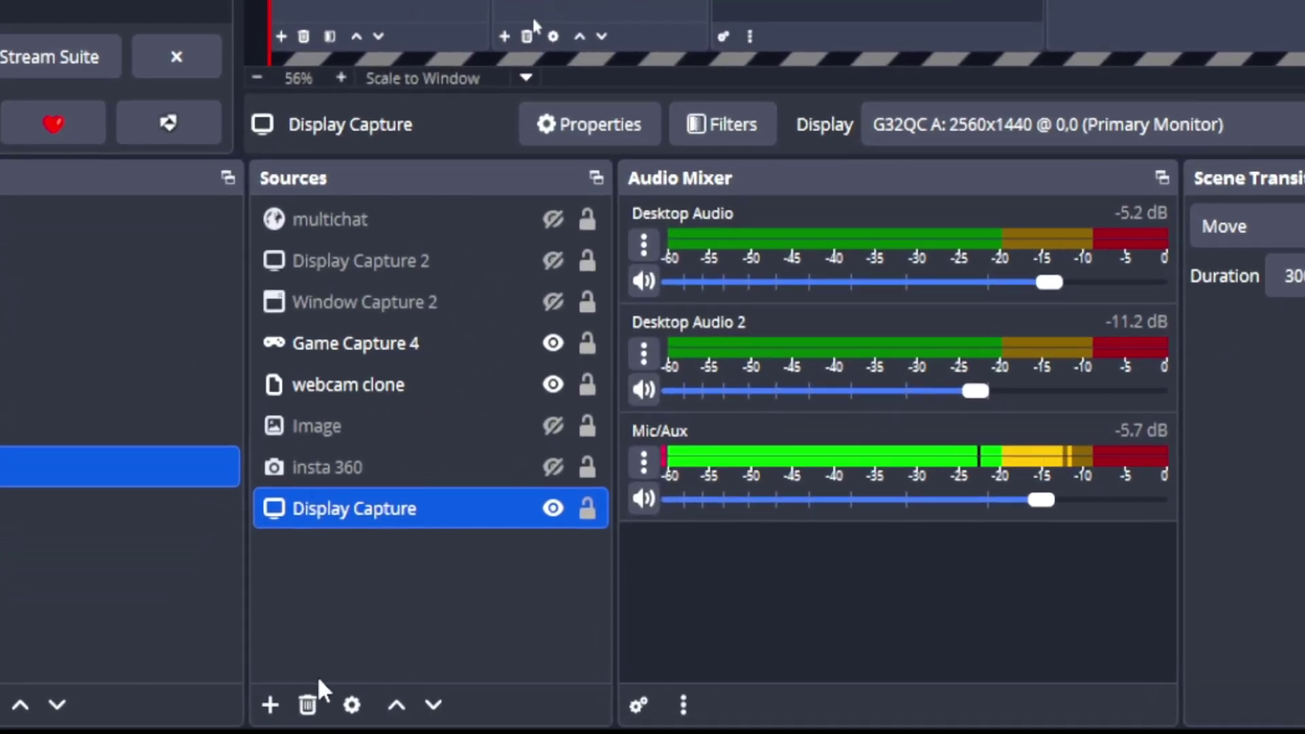
- Add browser source 'tiktok alert testing' with the Screen 1 URL, then reposition and enlarge it
left_click(269, 707)
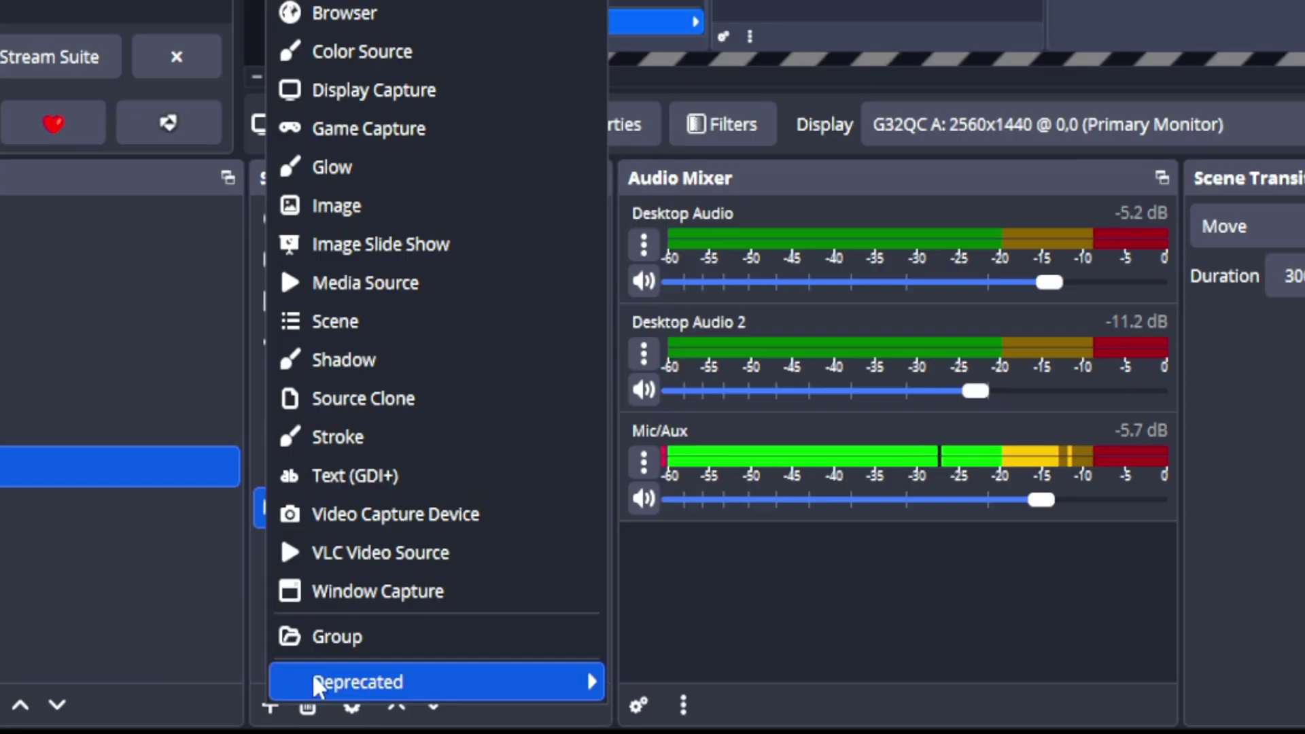
left_click(391, 12)
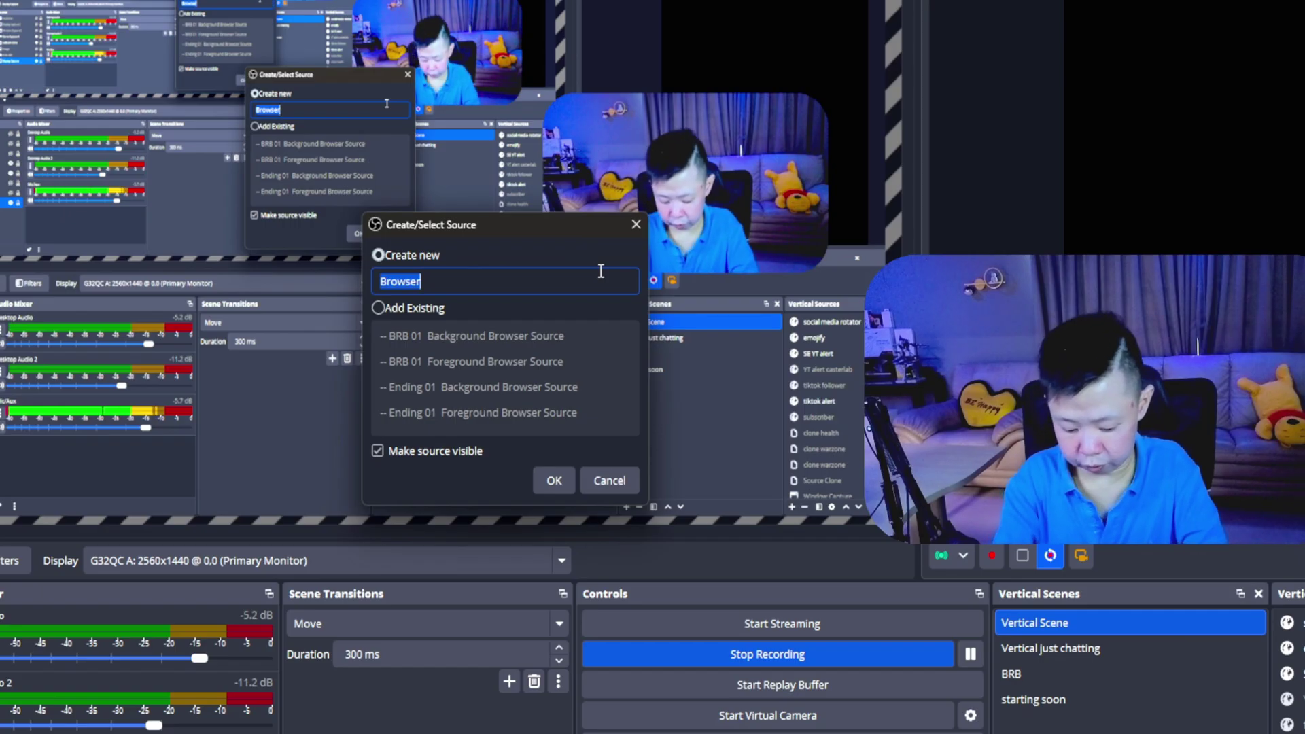
type("tikto")
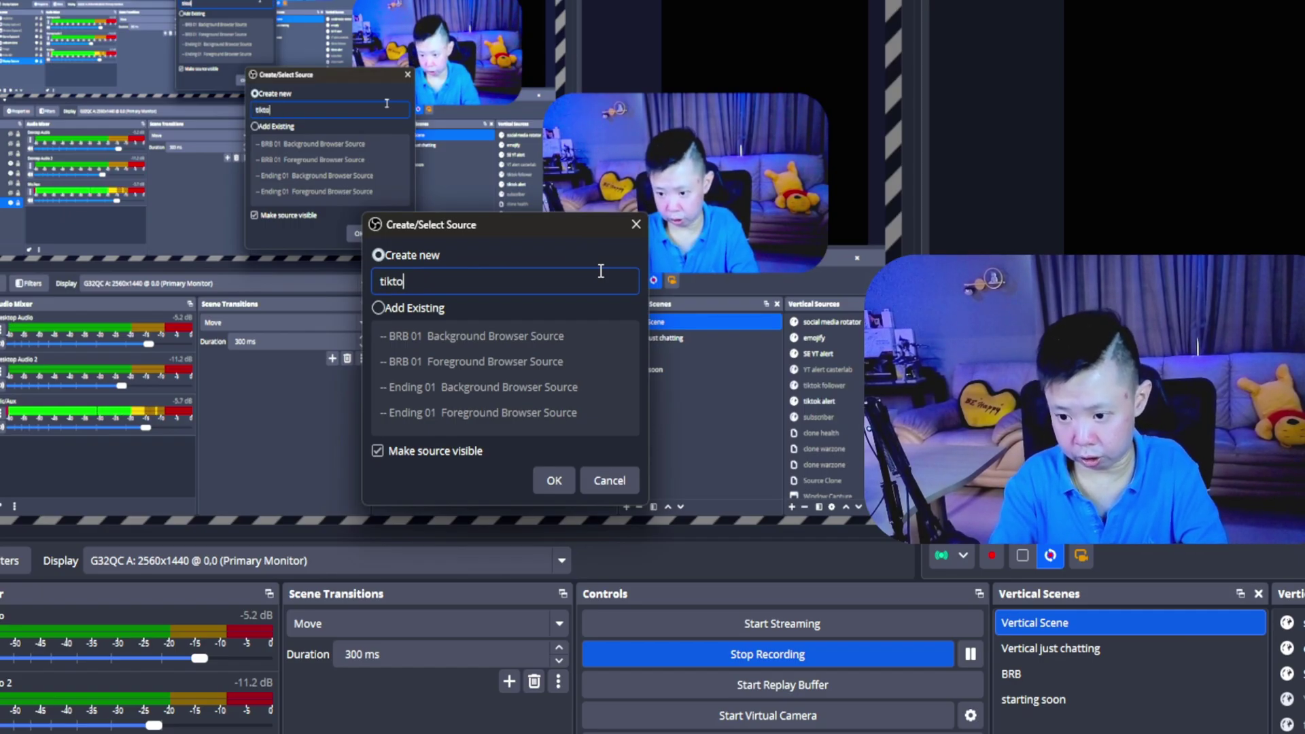
type("k alert testing")
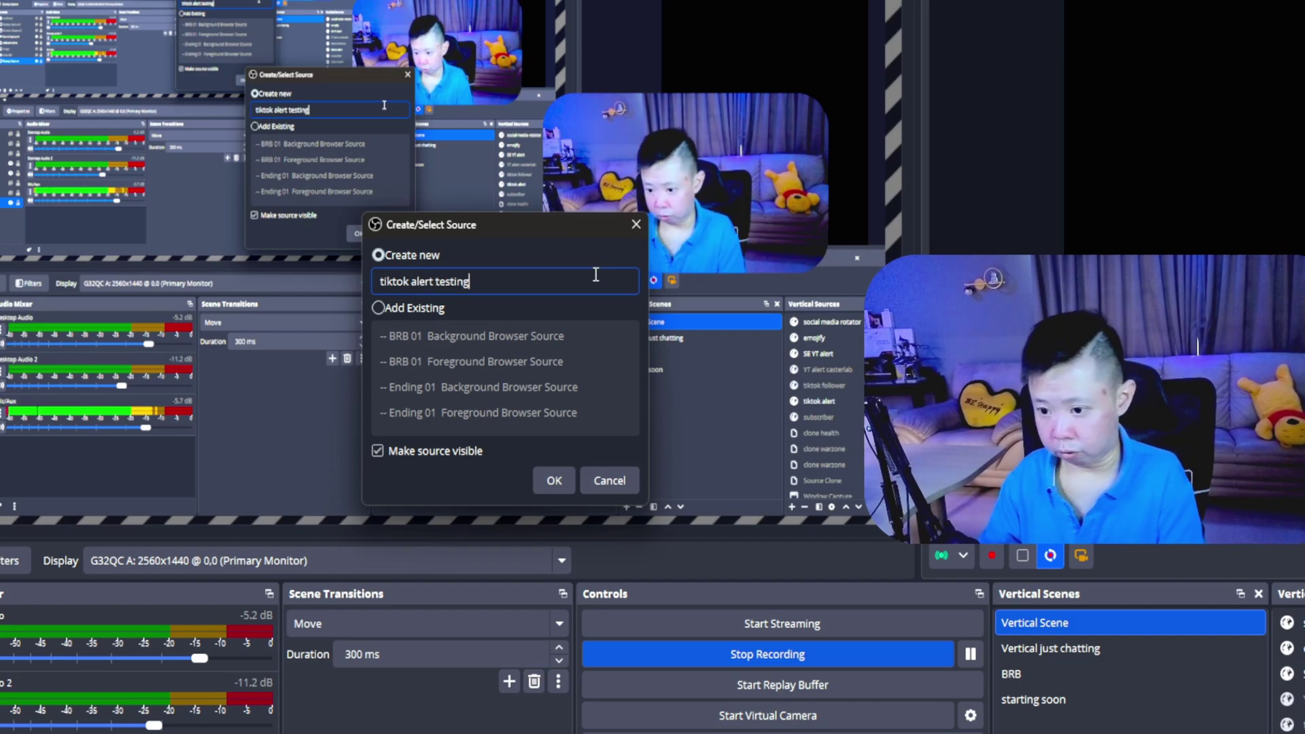
left_click(553, 481)
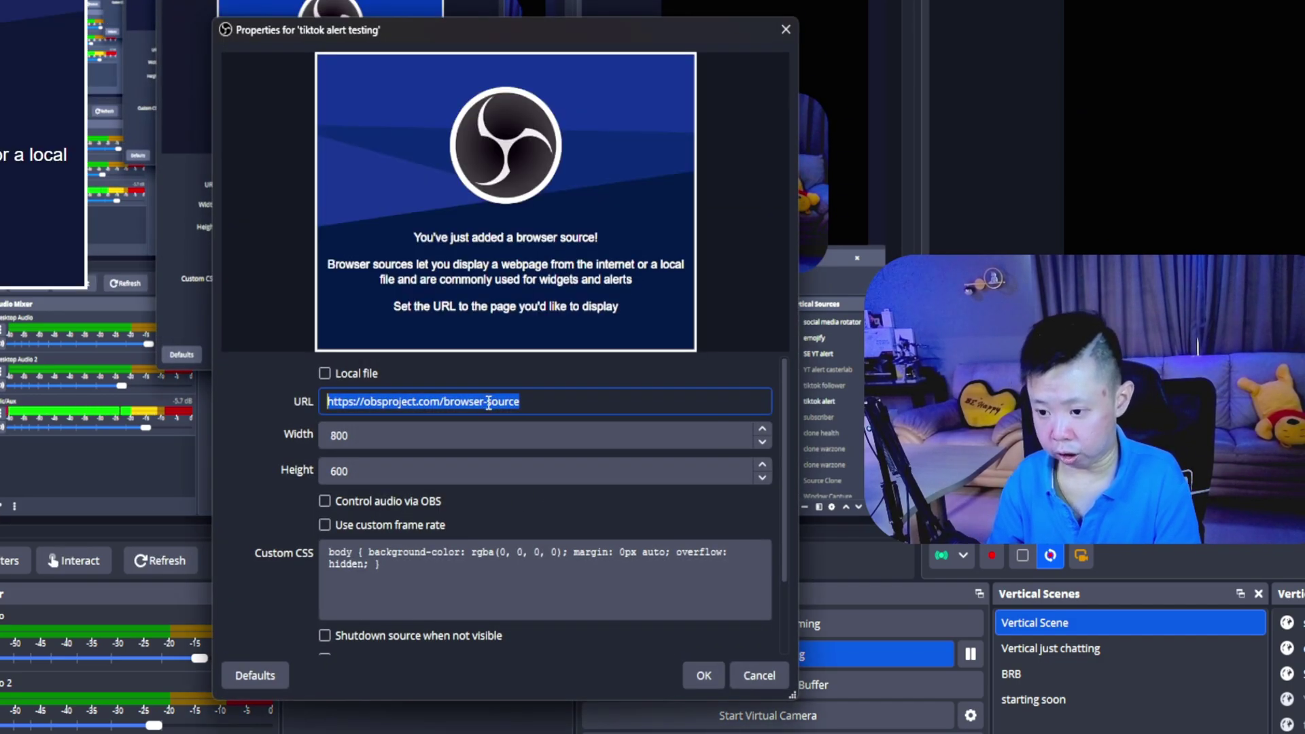
right_click(488, 402)
left_click(530, 514)
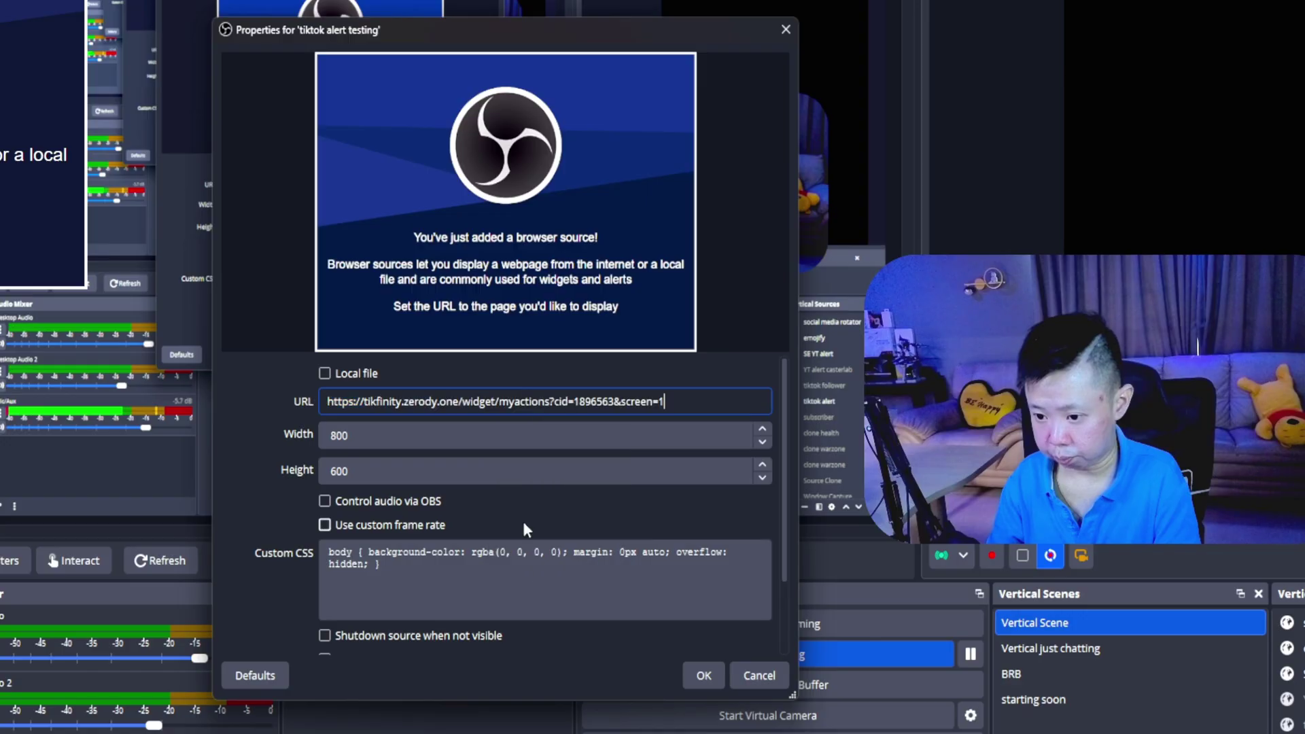
left_click(702, 675)
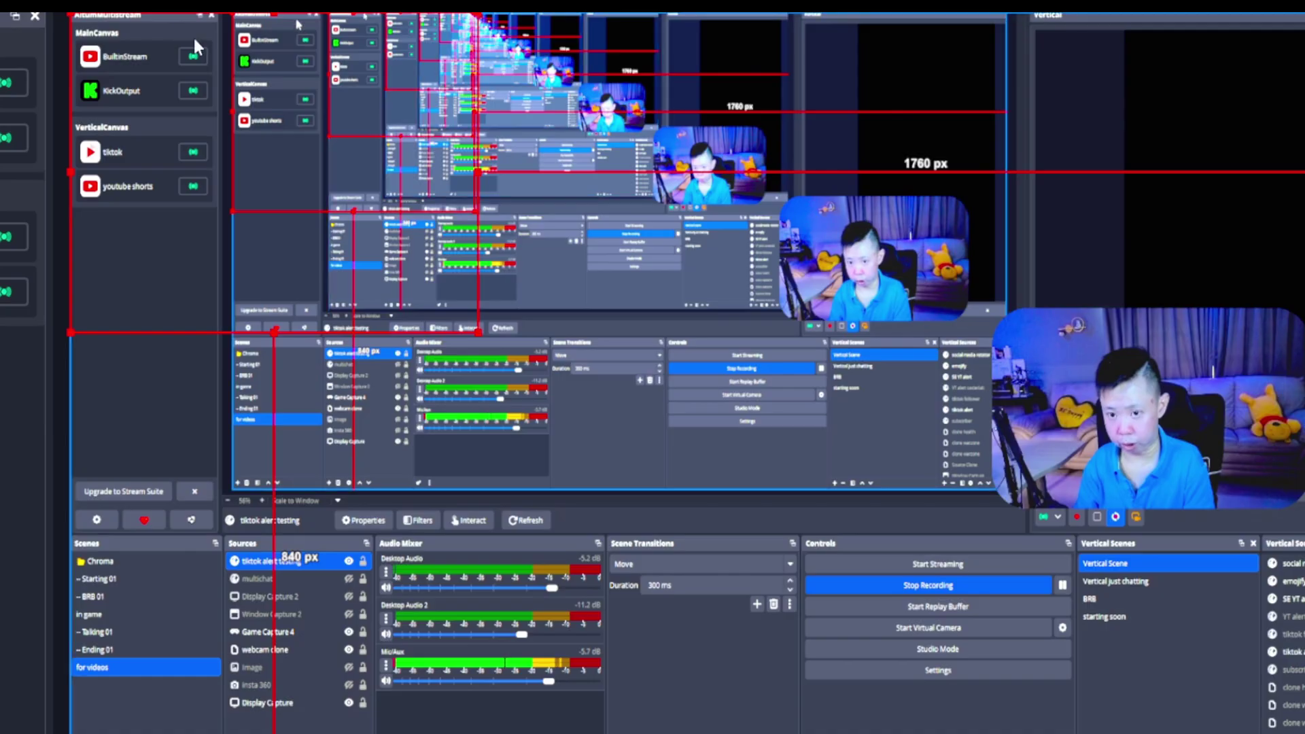
left_click_drag(294, 236, 439, 372)
left_click_drag(621, 460, 741, 418)
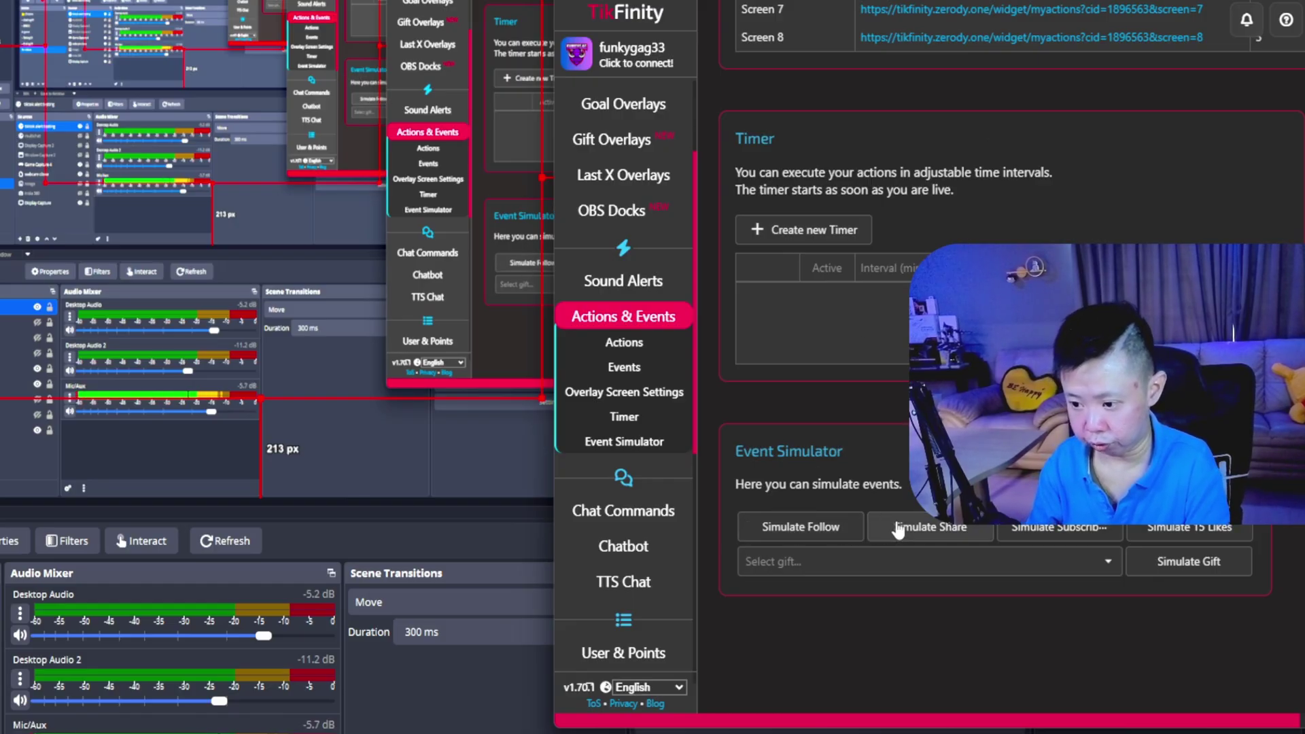
- Send a test follow event from the Event Simulator
scroll(784, 435, "up", 3)
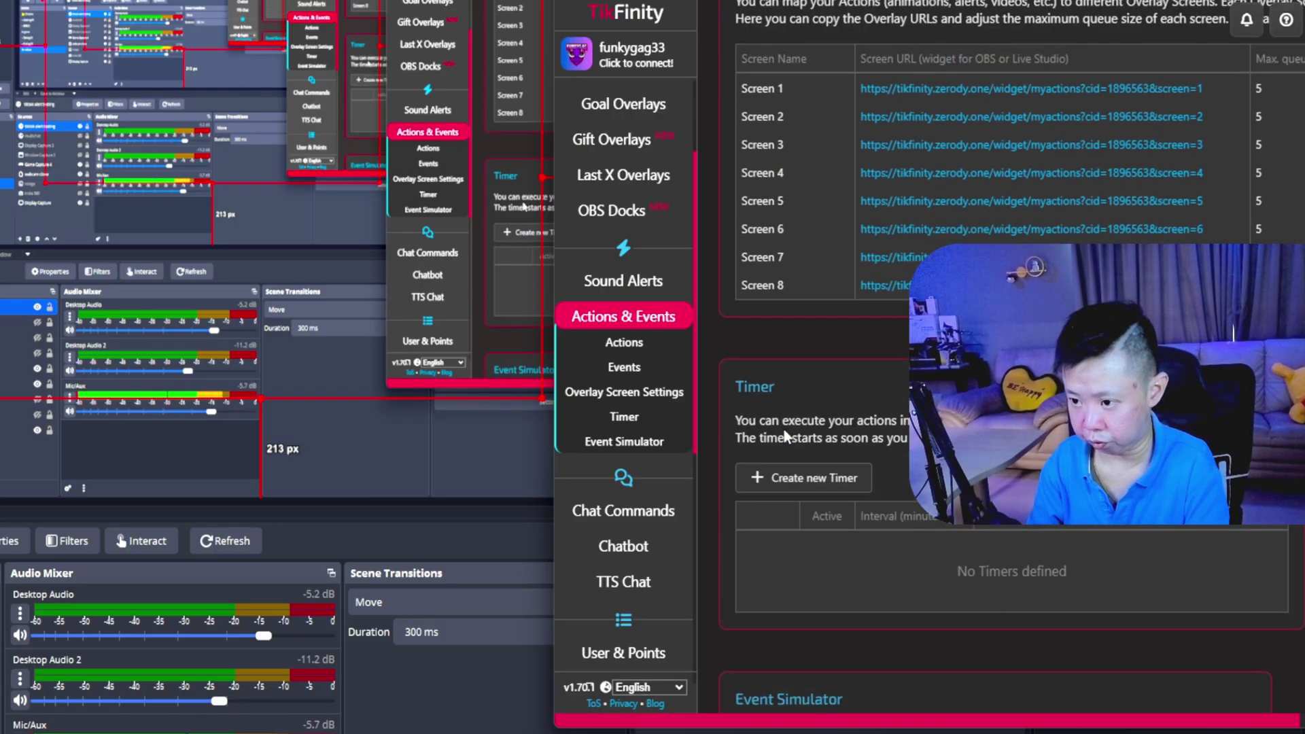
scroll(785, 435, "up", 2)
scroll(785, 435, "down", 5)
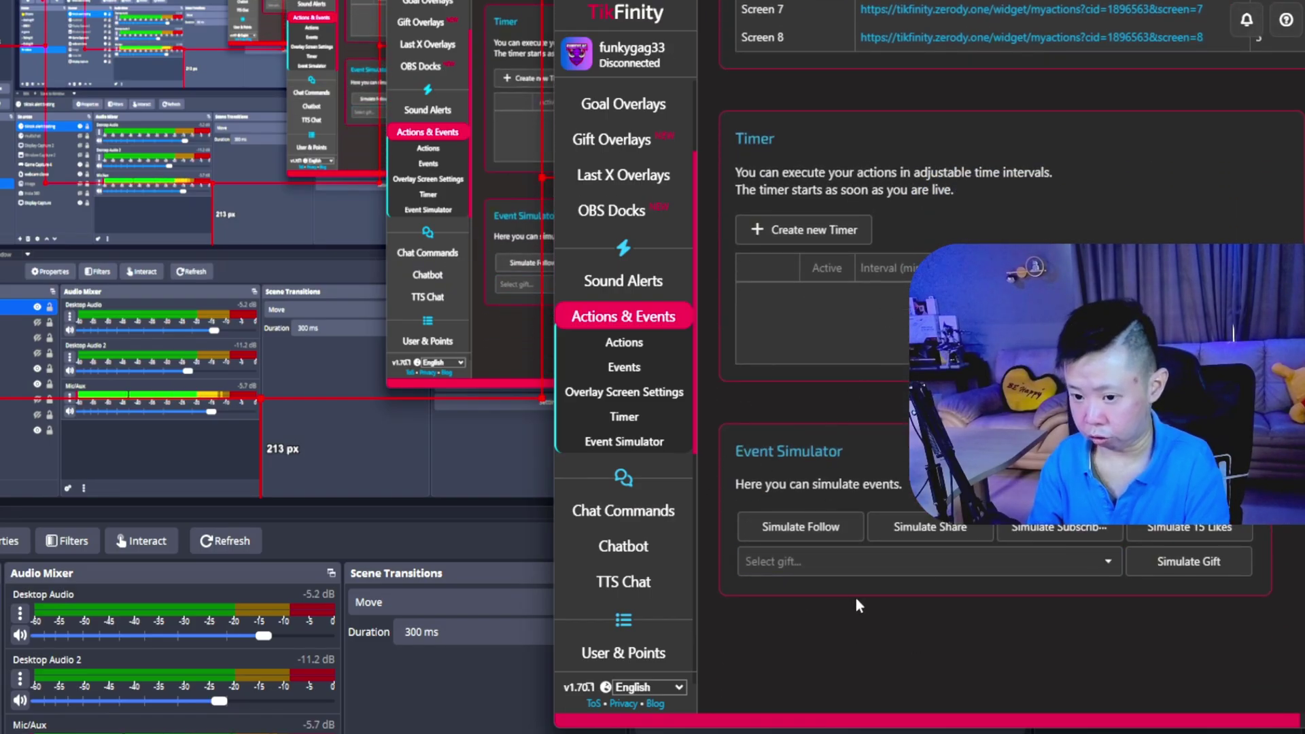
left_click(804, 535)
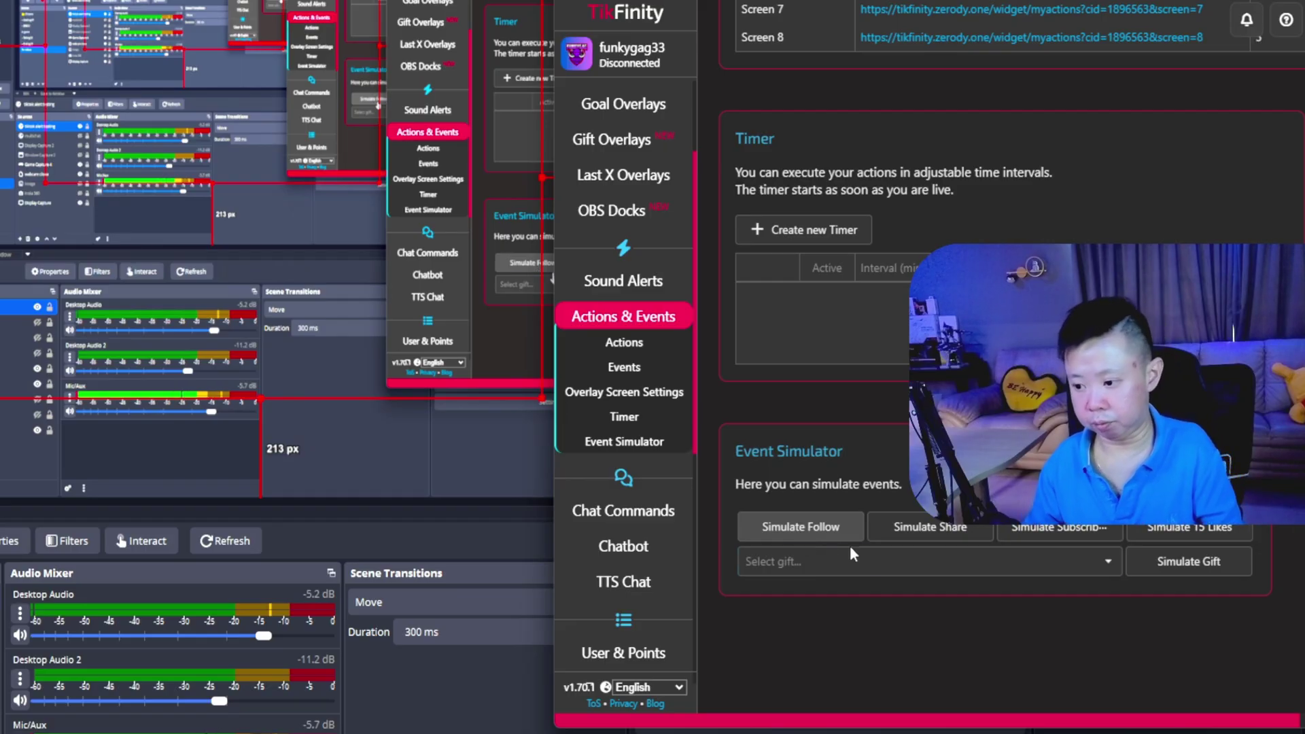
- Check the gift event's settings and save them
left_click(1177, 561)
scroll(1155, 543, "up", 12)
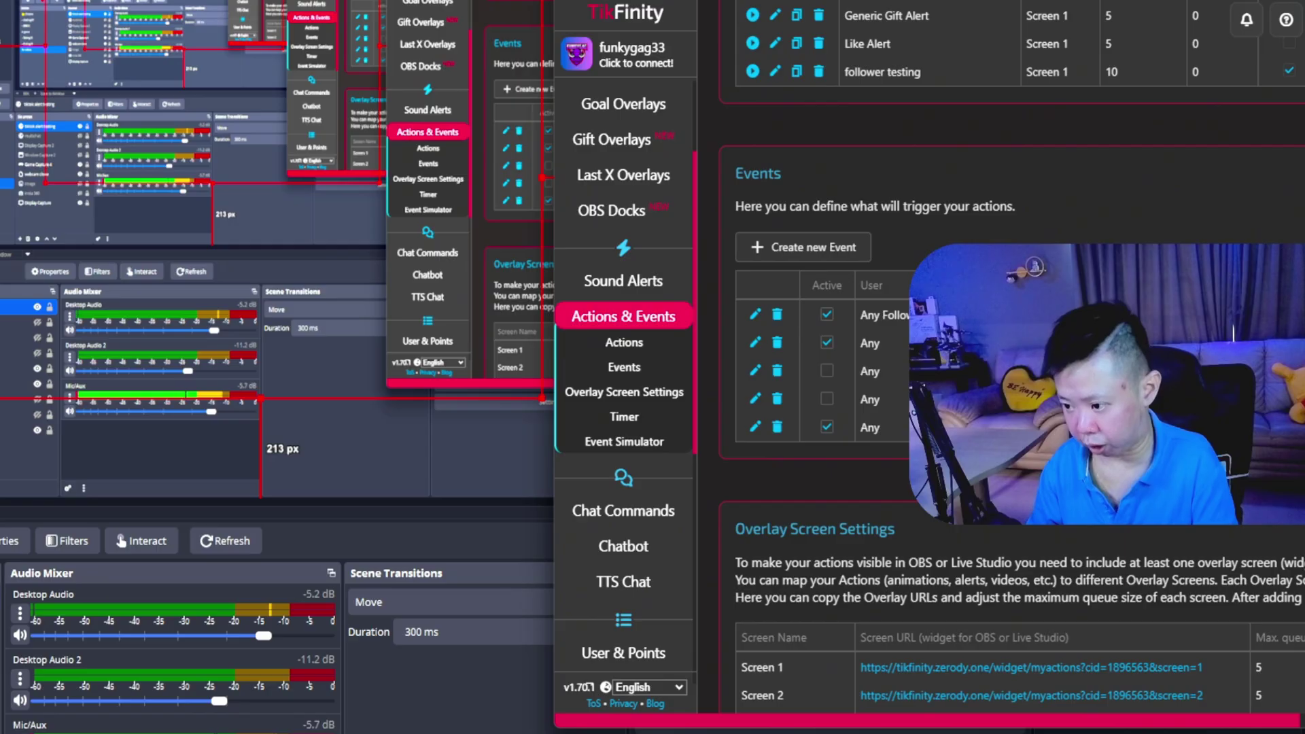
left_click(802, 246)
scroll(1020, 340, "down", 4)
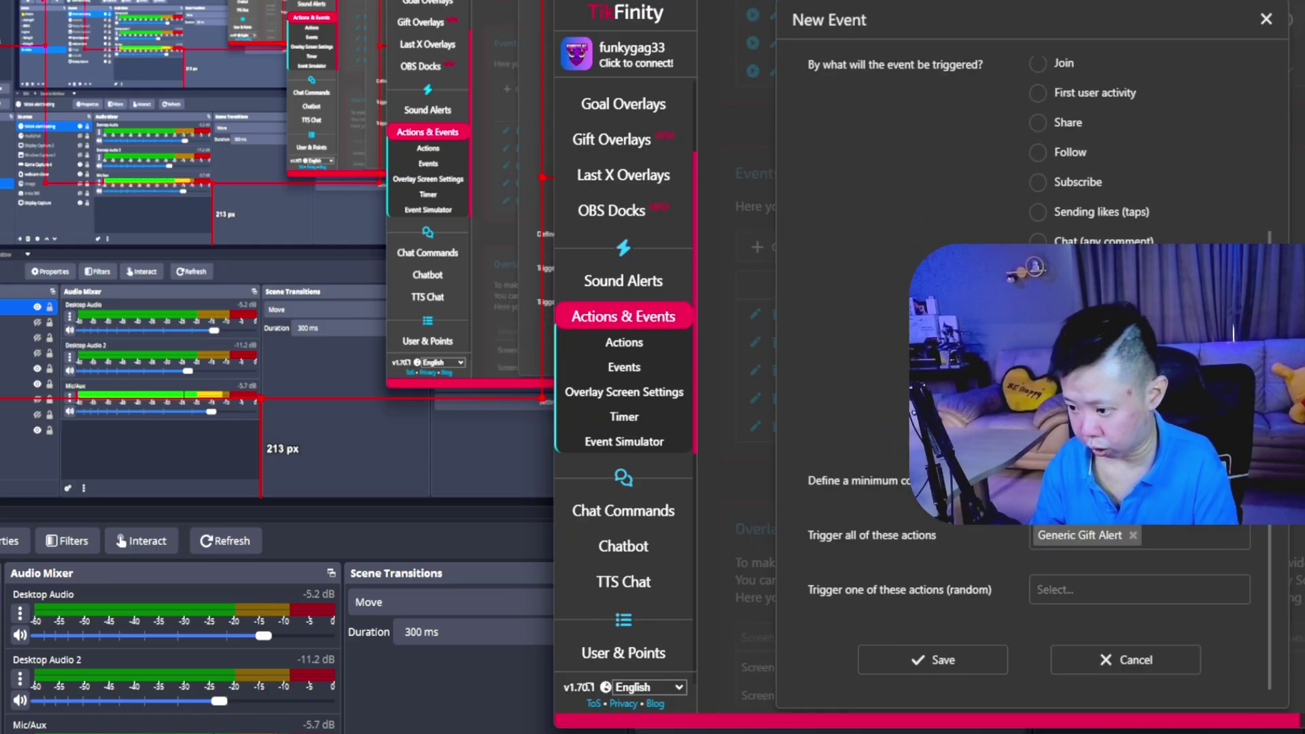
left_click(922, 656)
- Simulate a Rose gift so its alert plays in the overlay
scroll(1151, 605, "down", 10)
left_click(1106, 563)
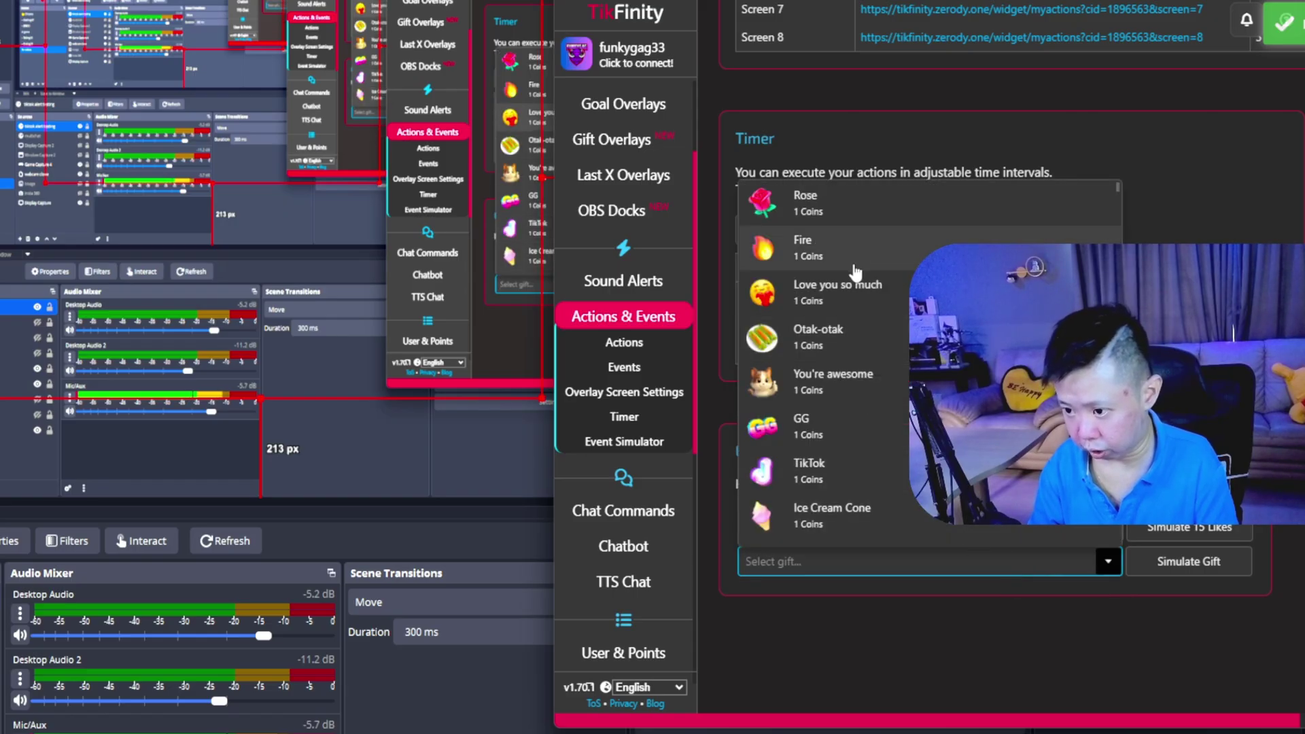
left_click(835, 202)
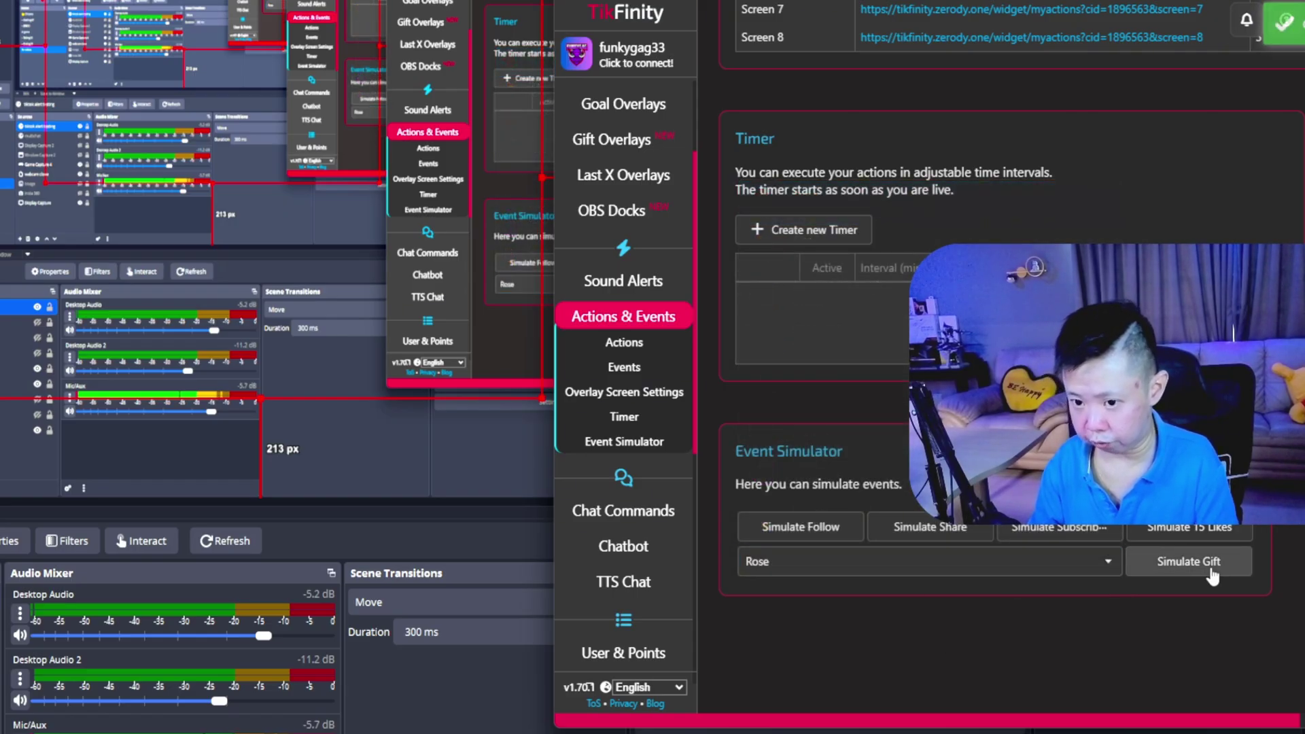
left_click(1189, 561)
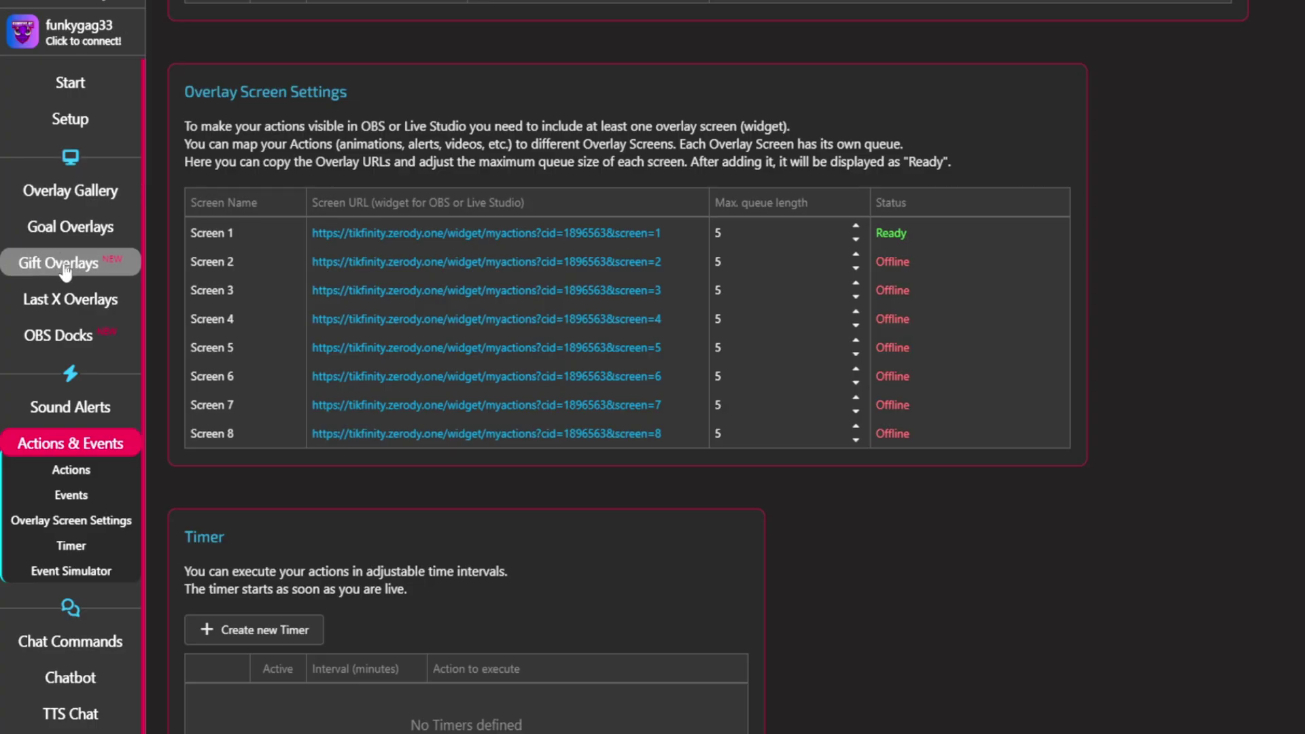
- Browse the Overlay Gallery's widgets, including Coin Match, Gift Cannon and Like Fountain
left_click(69, 194)
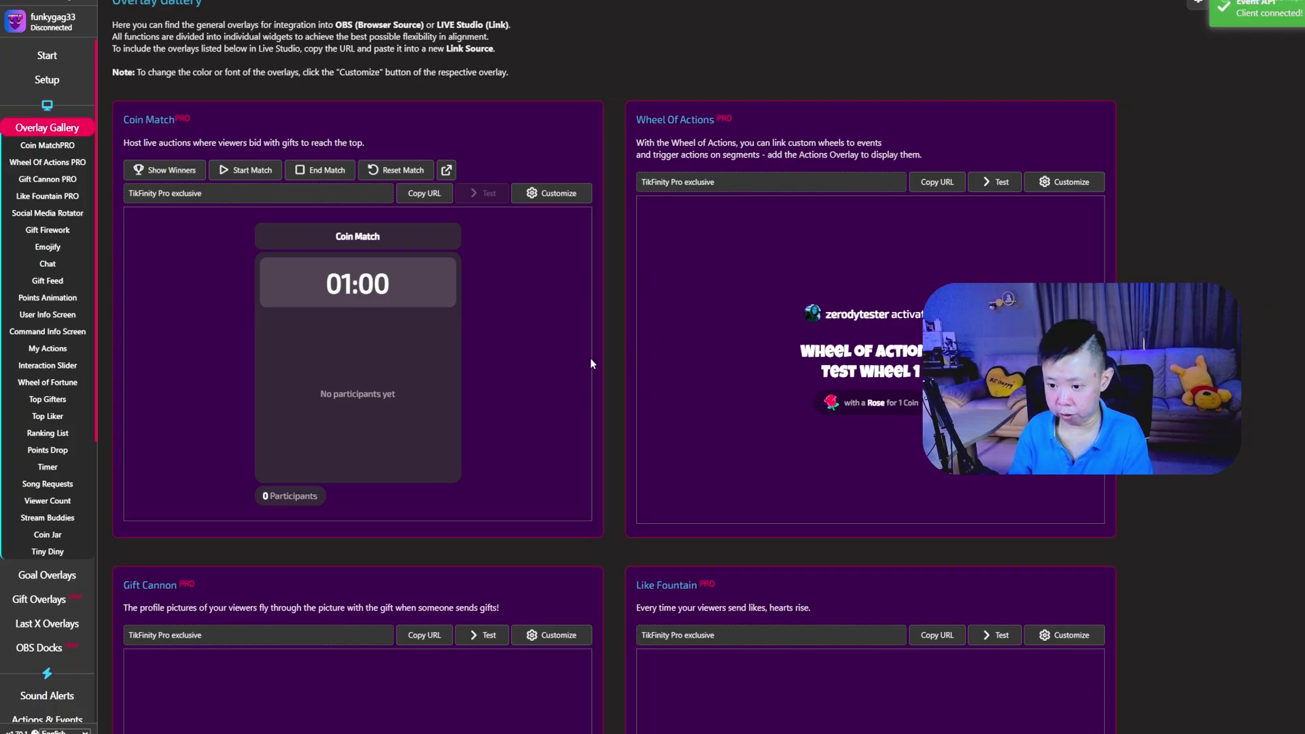
scroll(605, 408, "down", 5)
scroll(617, 450, "down", 20)
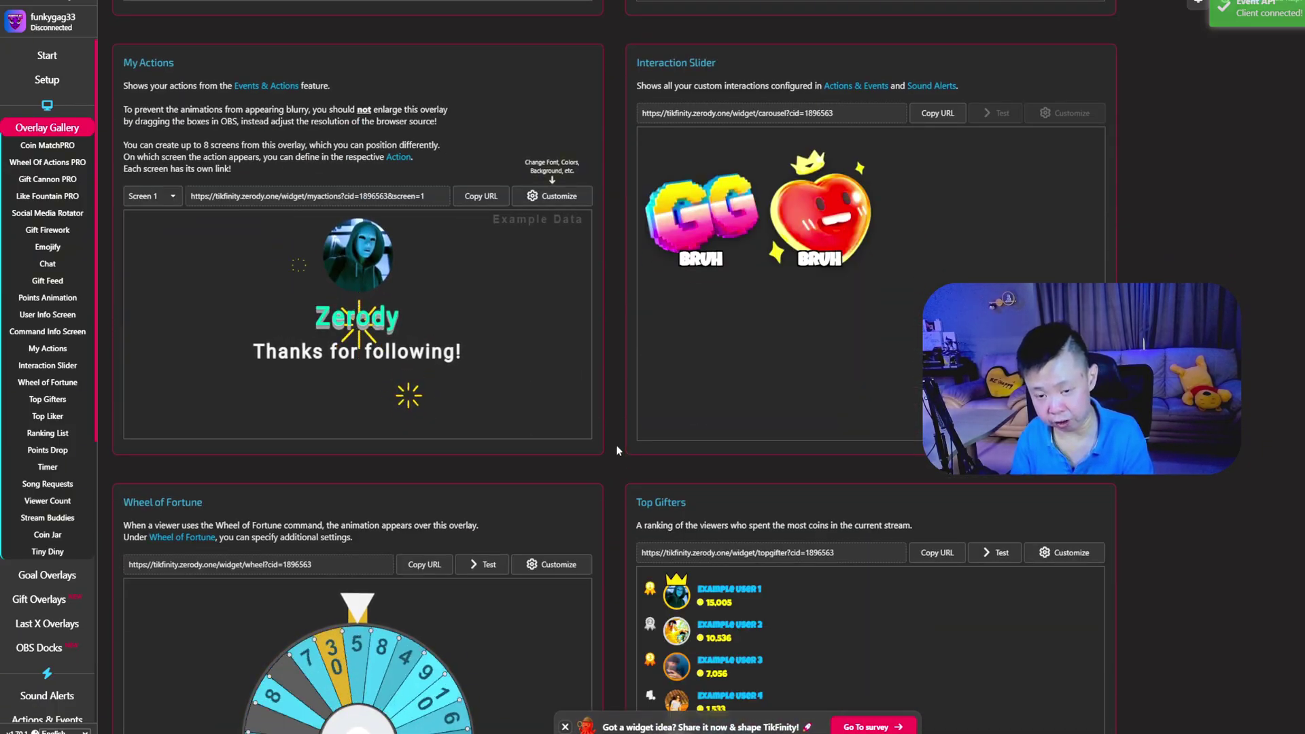
scroll(617, 450, "up", 5)
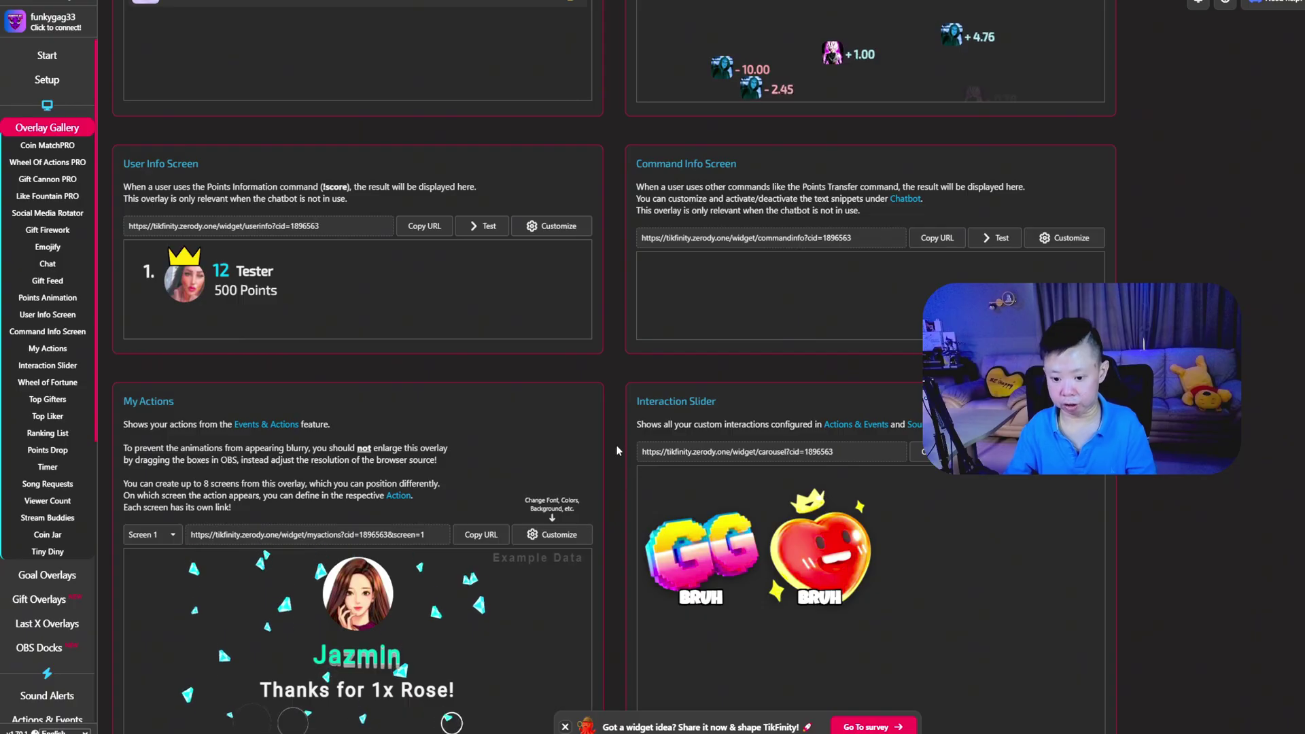
scroll(615, 444, "up", 10)
scroll(617, 445, "up", 14)
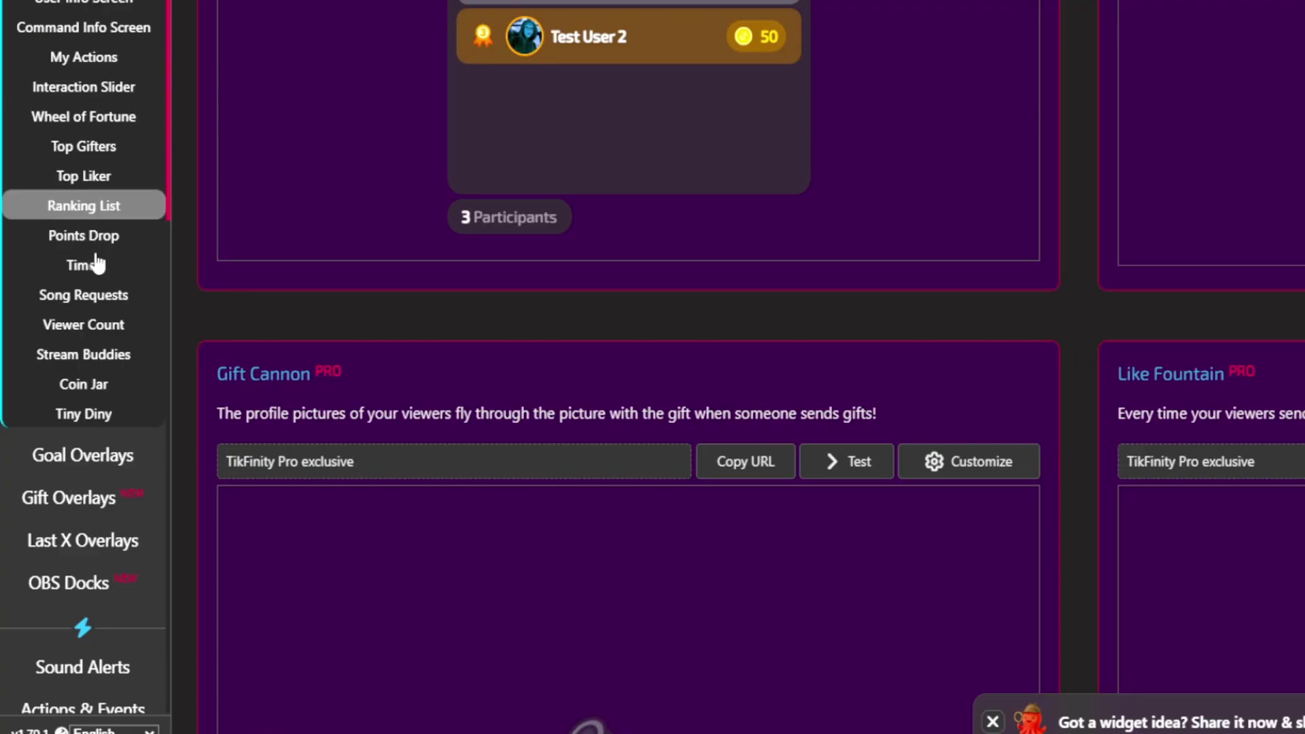
- Look over the Goal Overlays page, then go to Gift Overlays
left_click(96, 469)
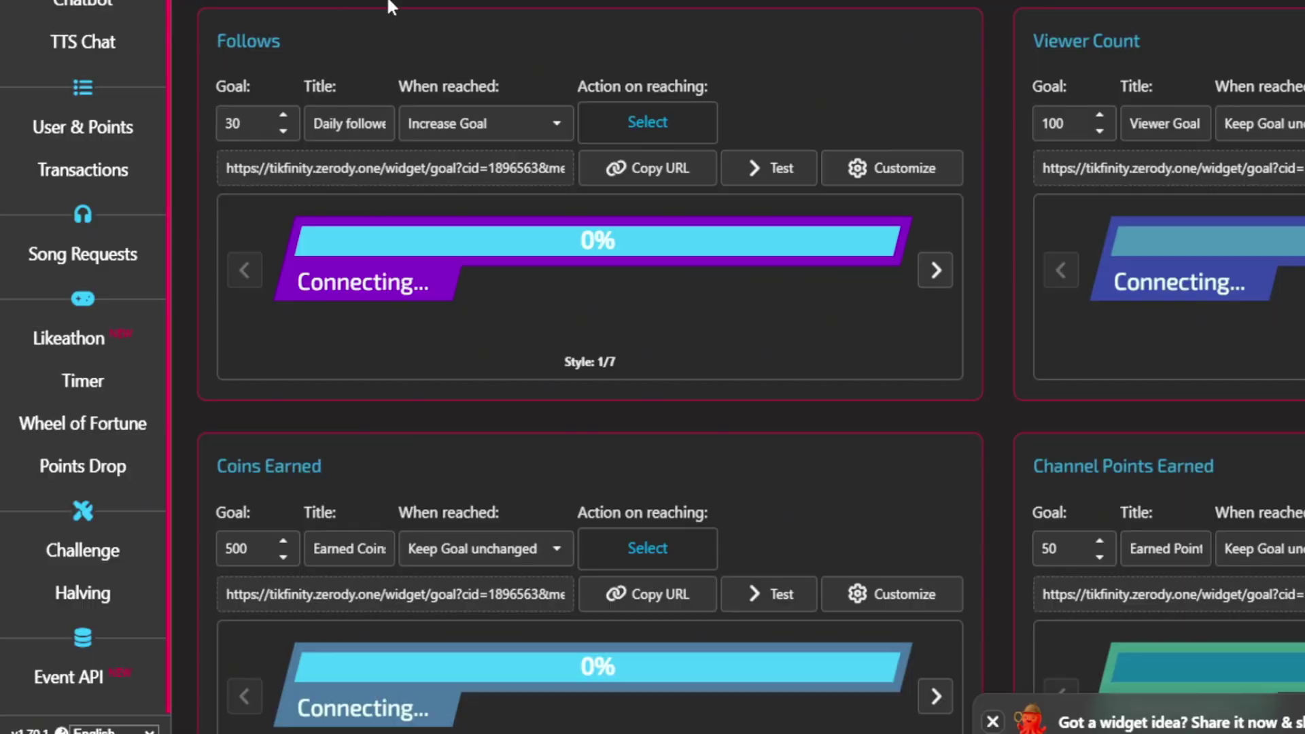
scroll(571, 386, "up", 3)
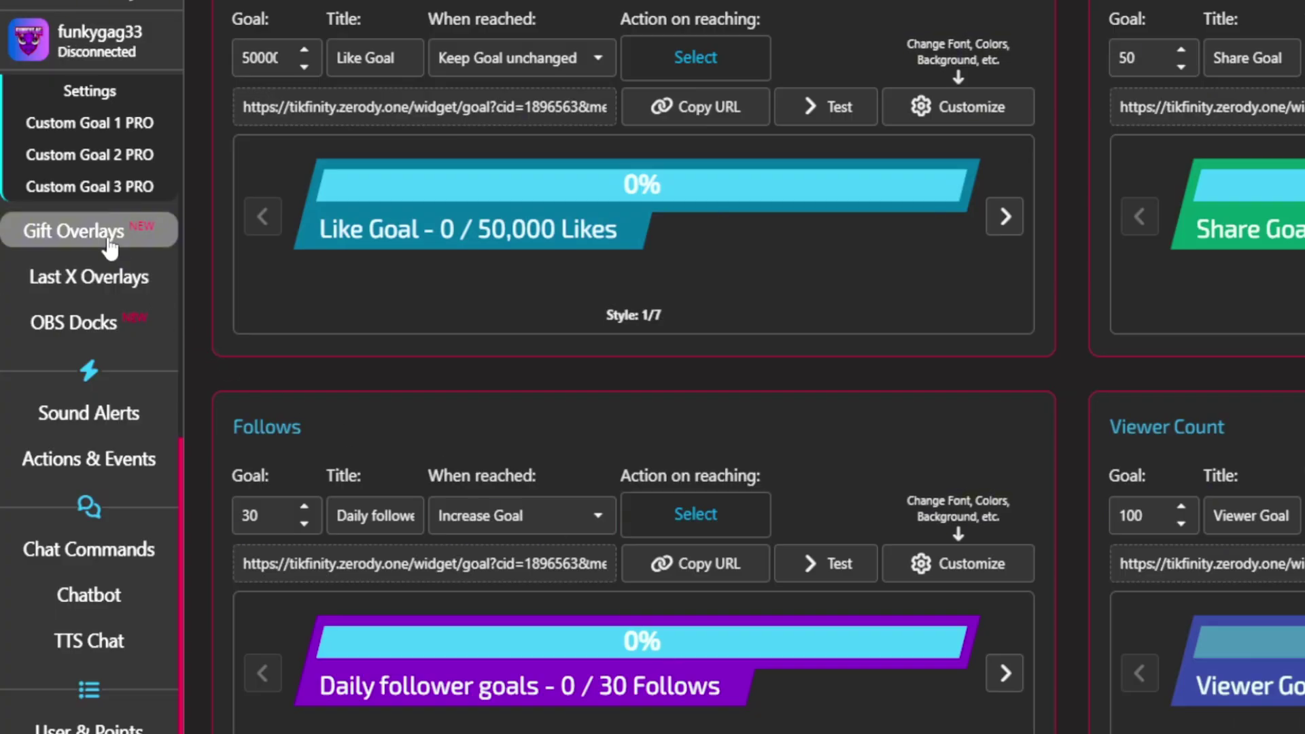
left_click(87, 225)
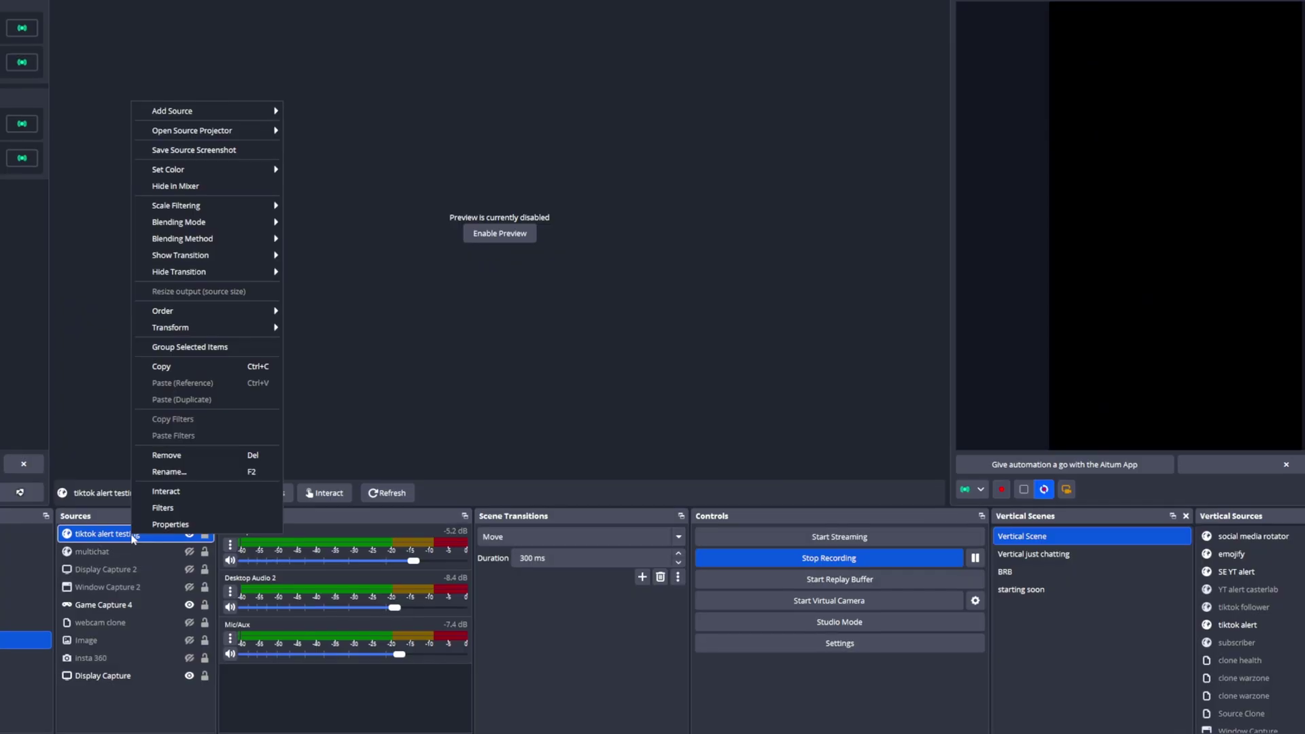
left_click(144, 526)
scroll(537, 516, "down", 3)
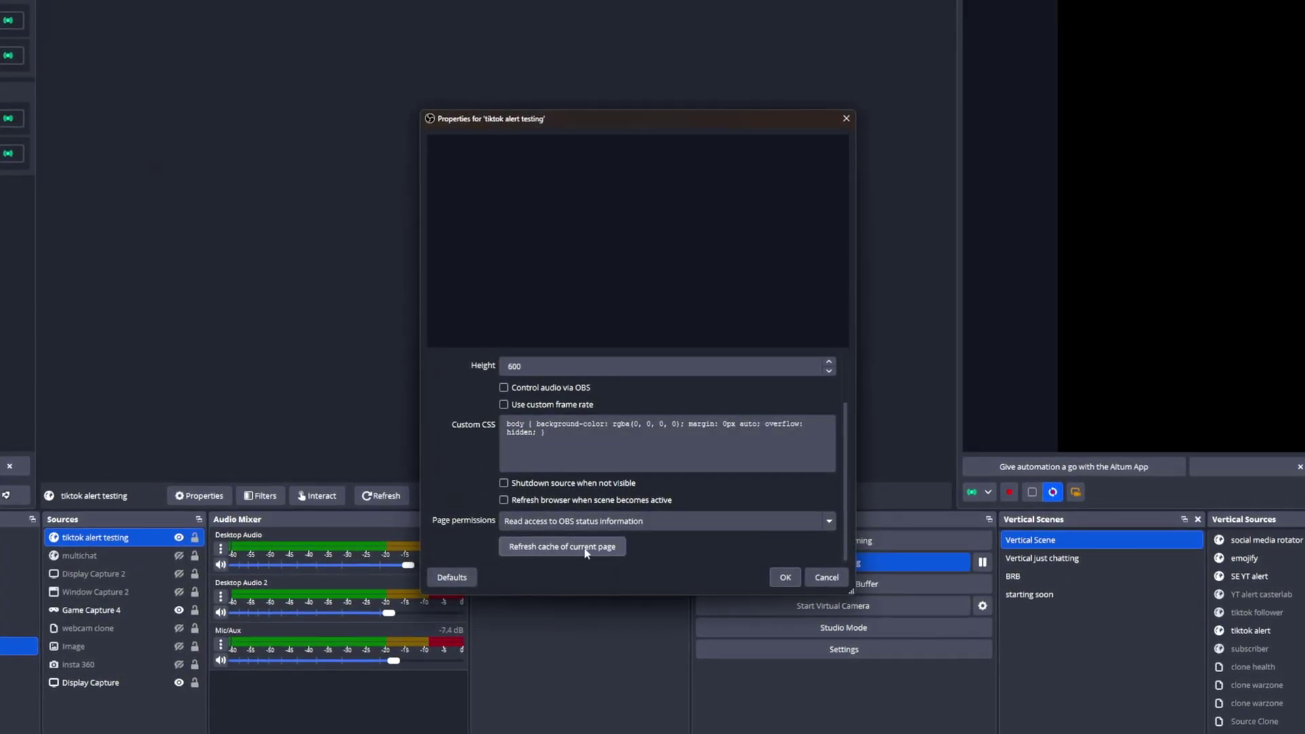
left_click(785, 578)
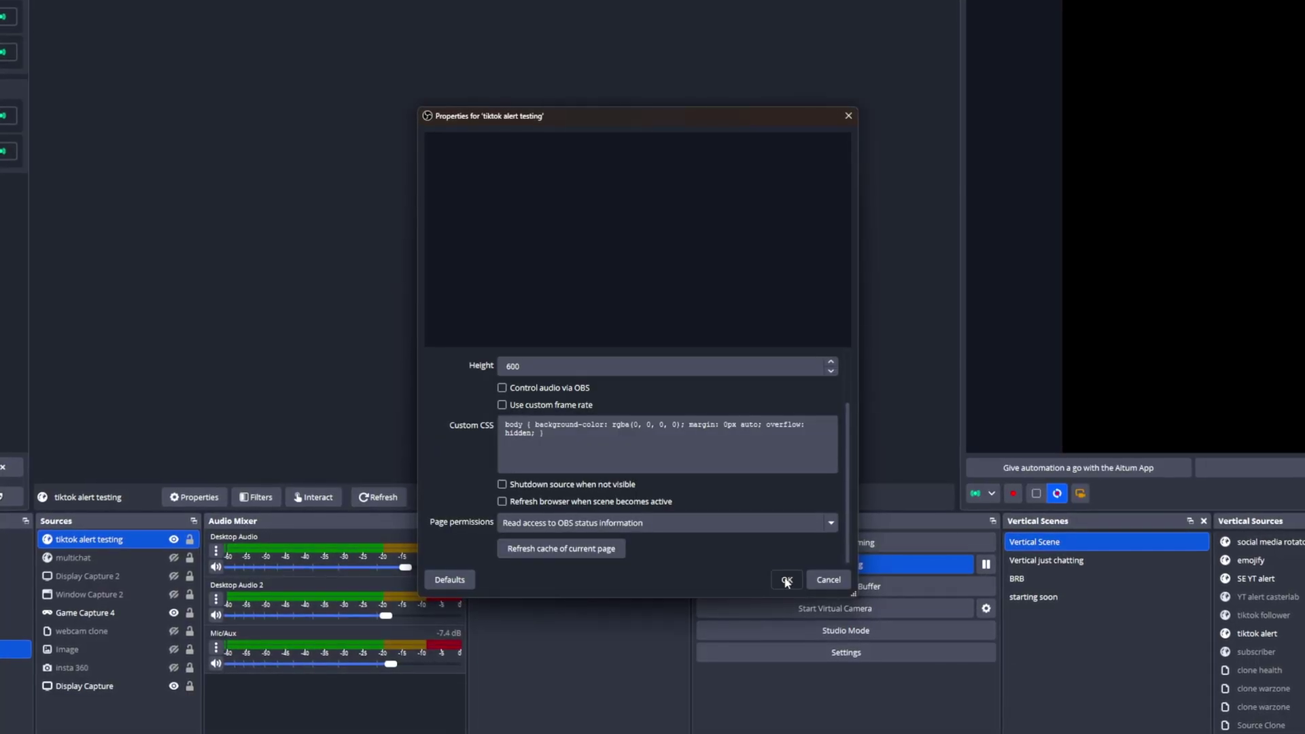